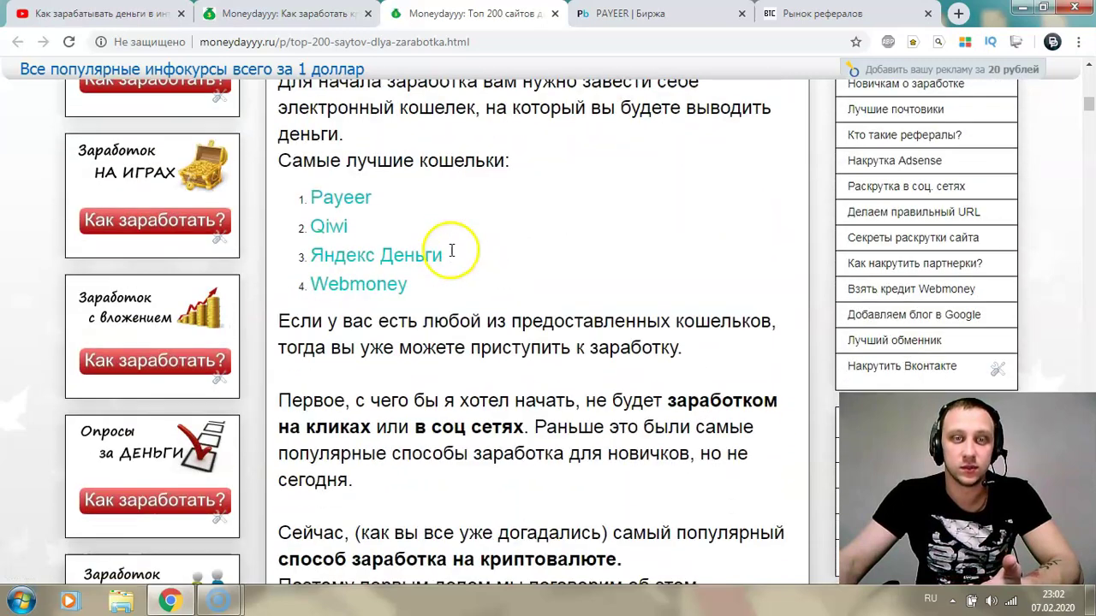
- Review the list of cryptocurrency earning sites and the first offer on the adBTC referral market
scroll(415, 257, down, 4)
scroll(402, 268, down, 10)
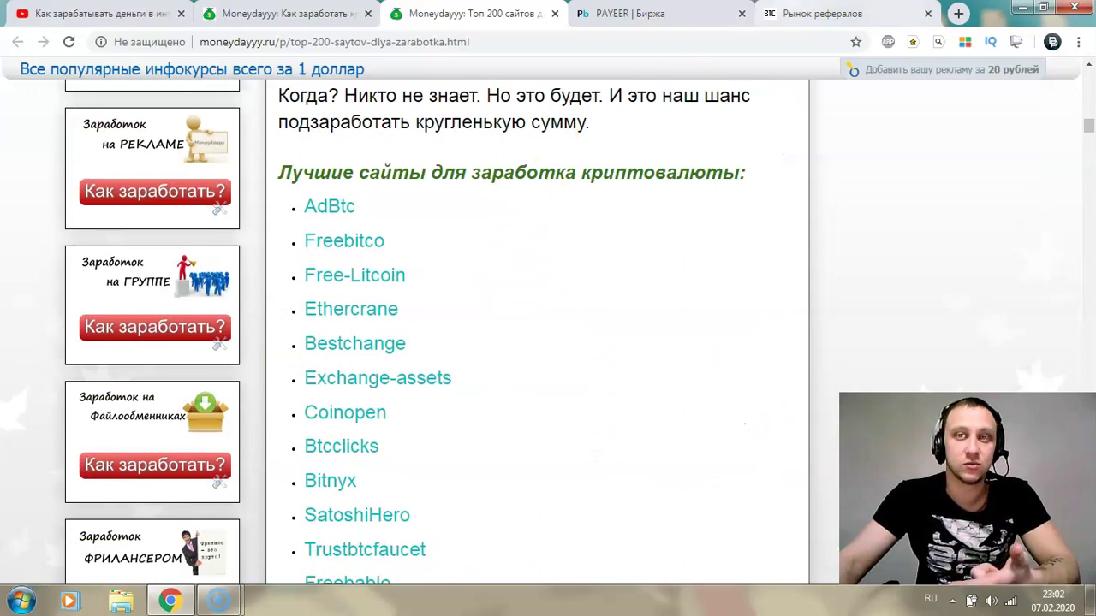
click(813, 13)
scroll(454, 350, down, 1)
scroll(464, 367, up, 1)
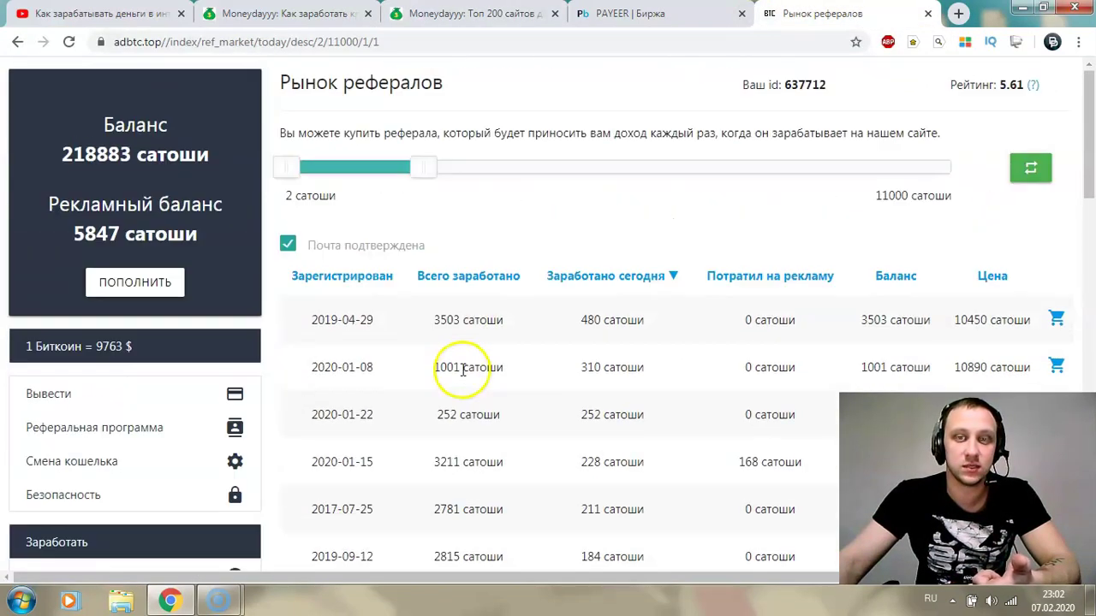
drag(435, 320, 789, 328)
click(668, 230)
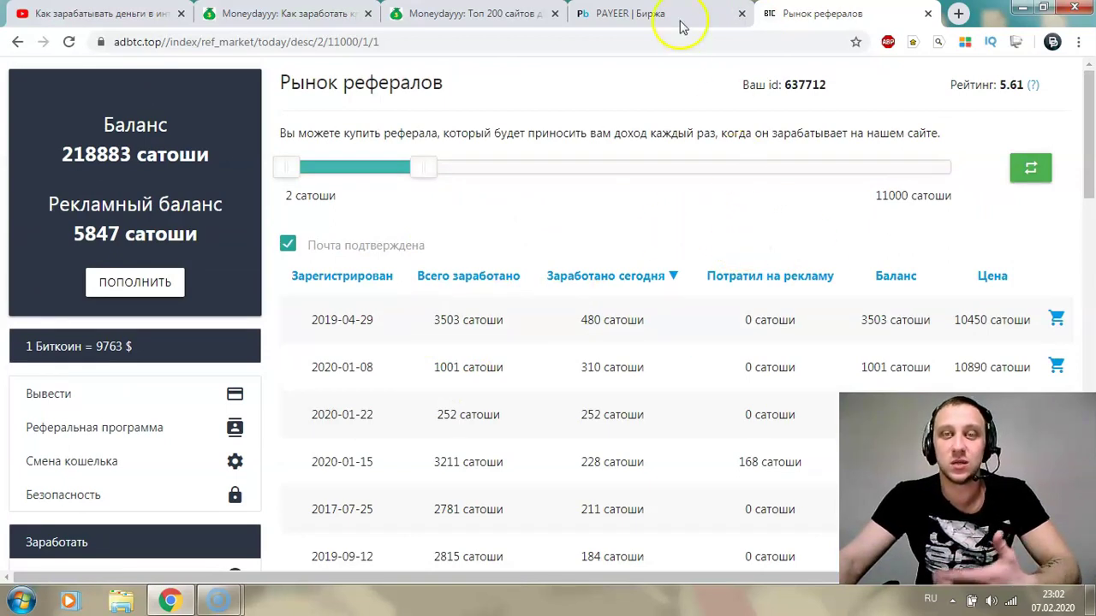
click(628, 13)
click(466, 13)
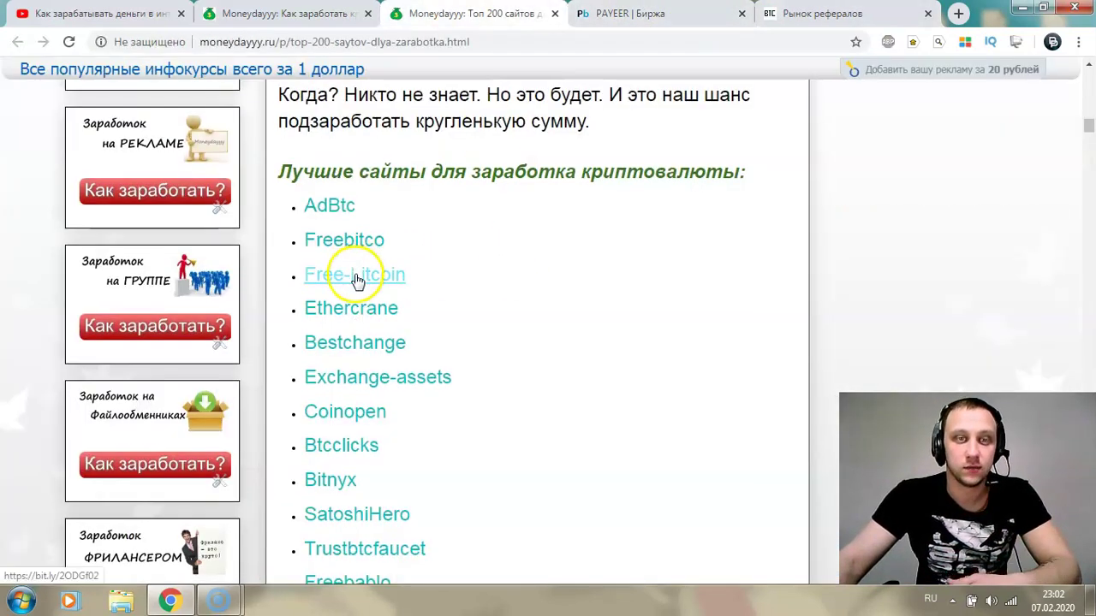
- Open the Sospublic site from the top-200 earning sites list and enter its account area
scroll(364, 278, down, 15)
scroll(364, 287, down, 20)
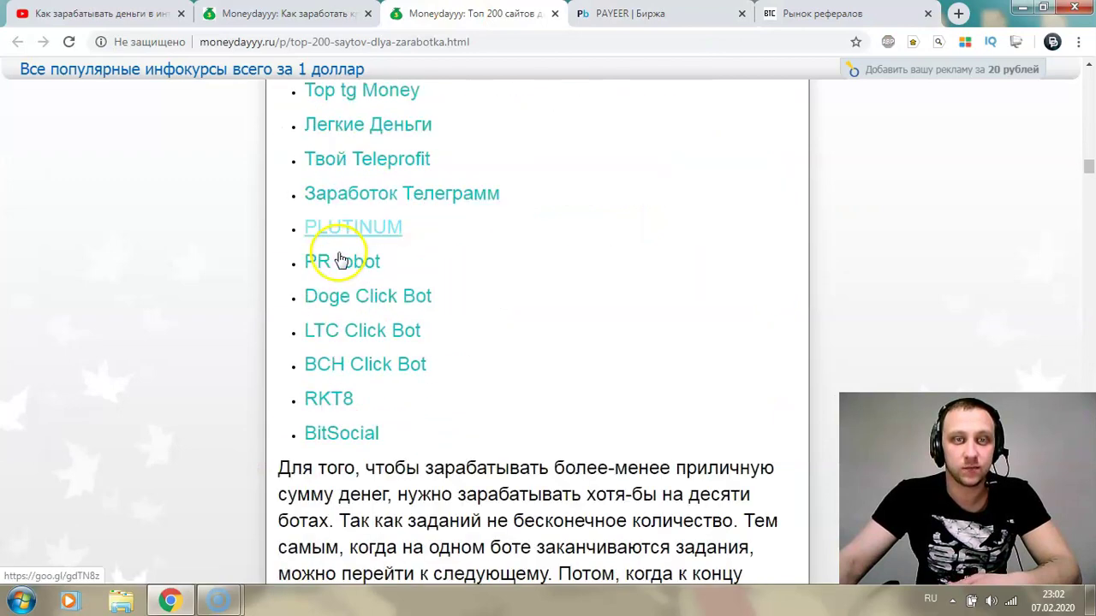
scroll(338, 270, down, 3)
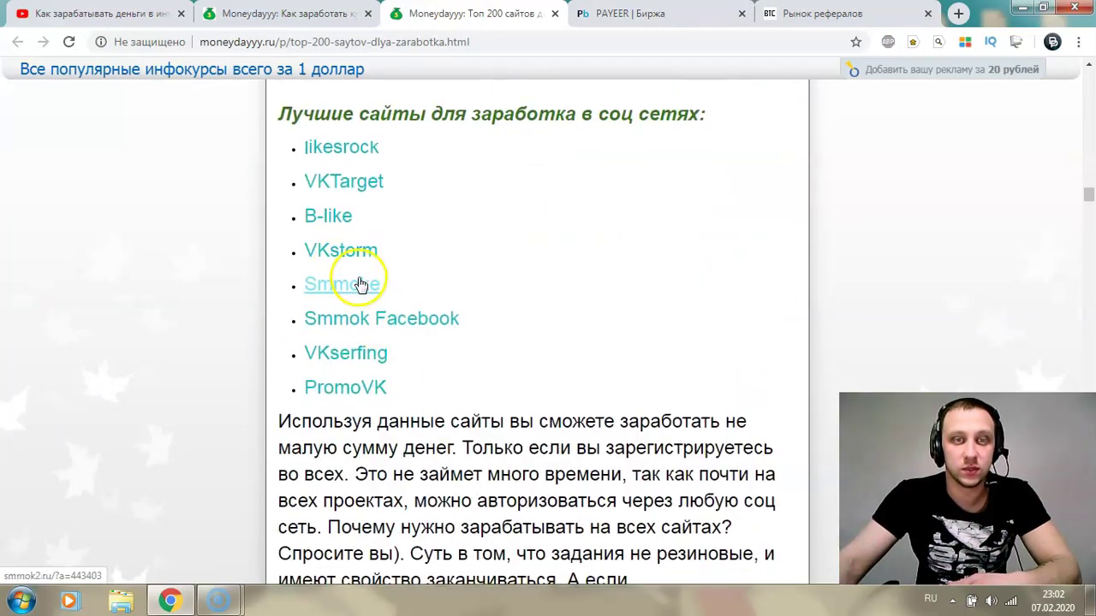
scroll(360, 276, down, 11)
scroll(357, 281, down, 5)
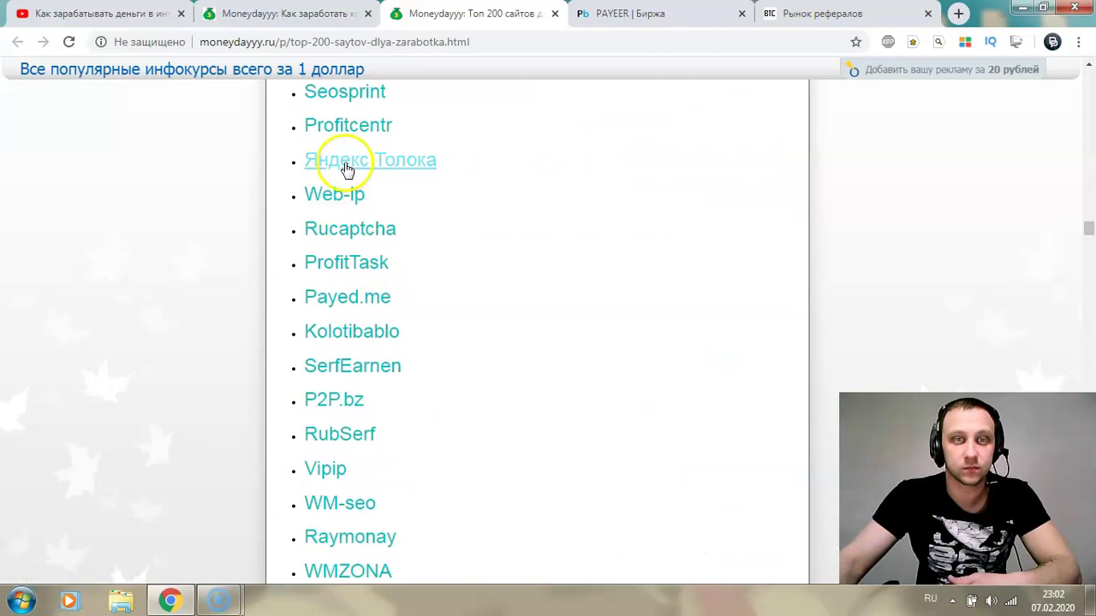
scroll(347, 236, up, 1)
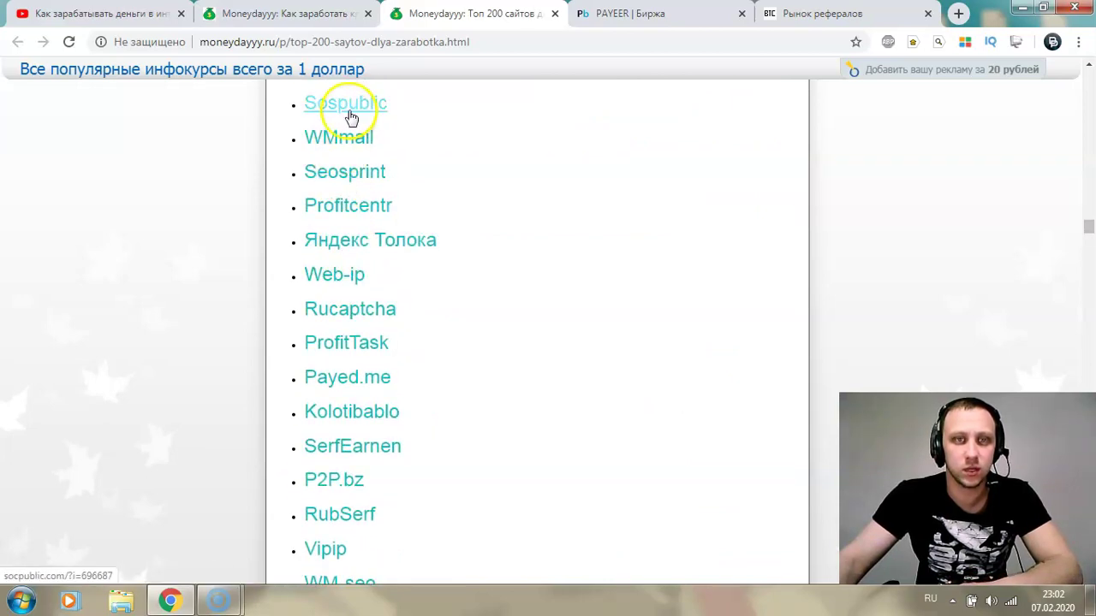
click(348, 107)
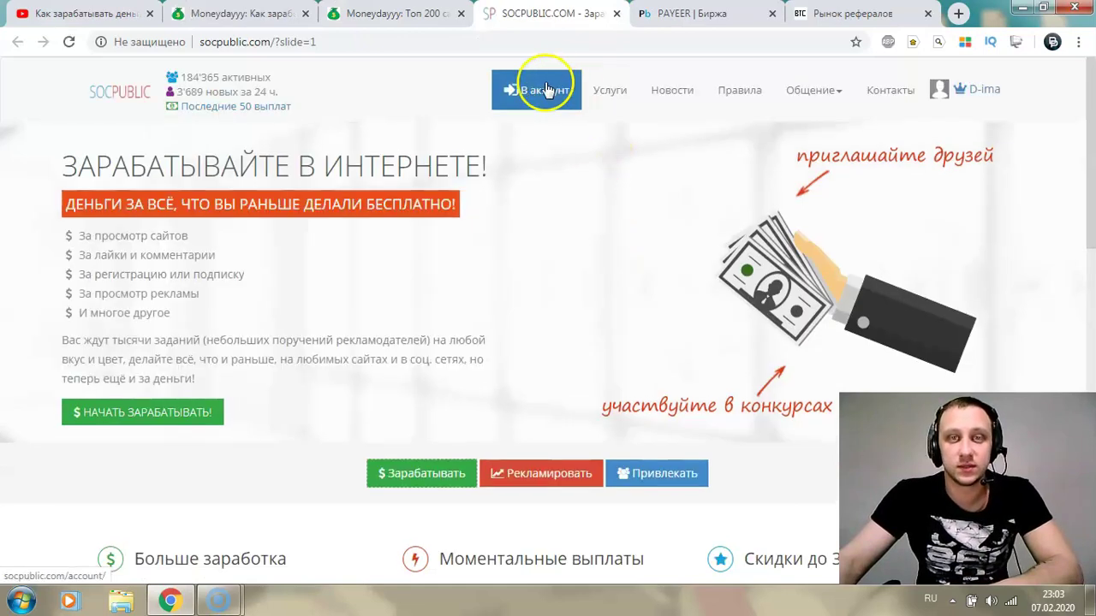
click(534, 101)
click(551, 97)
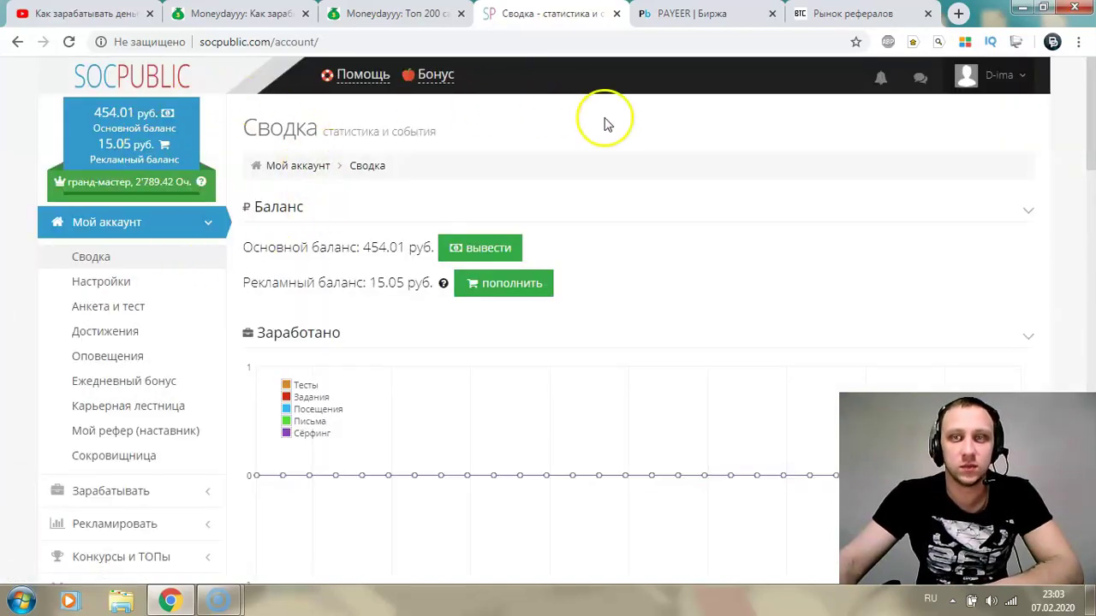
- Open the form for creating a new advertising task in the SOCPUBLIC account
scroll(154, 332, down, 2)
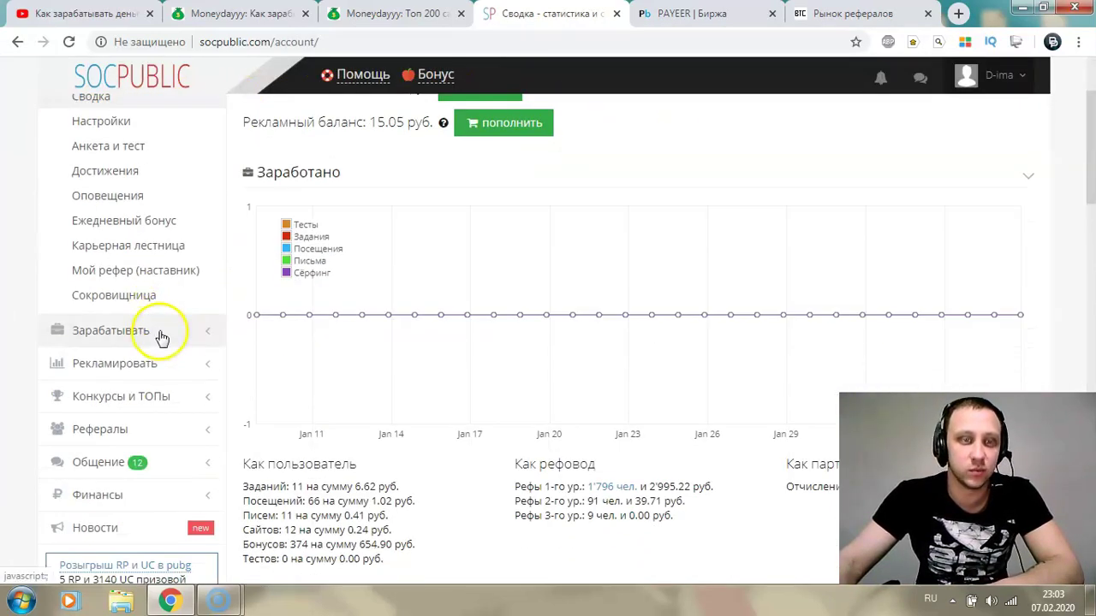
scroll(158, 326, up, 2)
scroll(141, 363, down, 2)
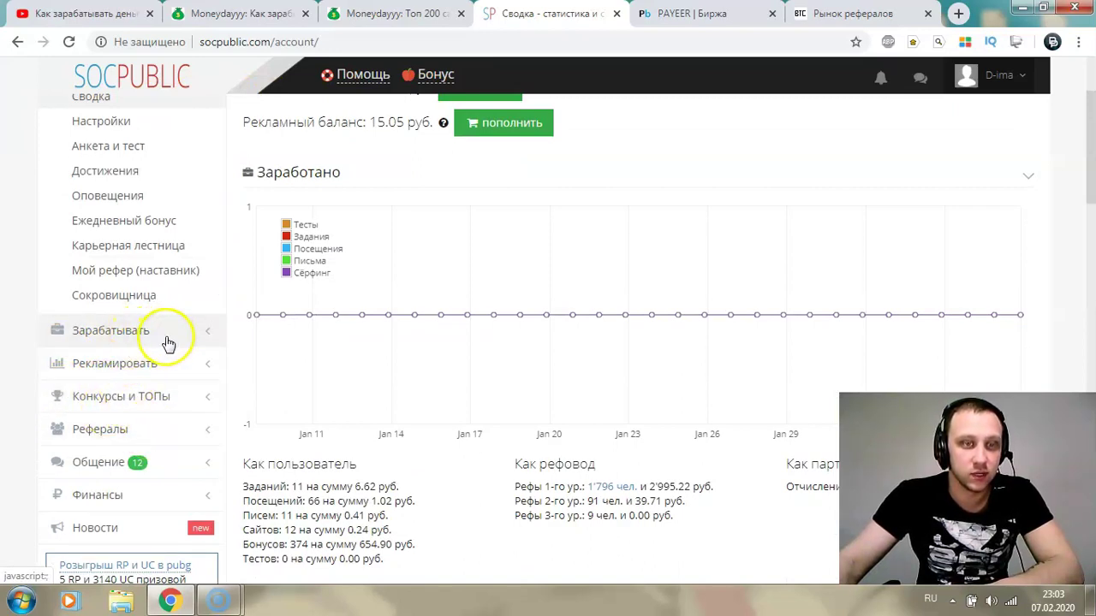
scroll(167, 338, up, 2)
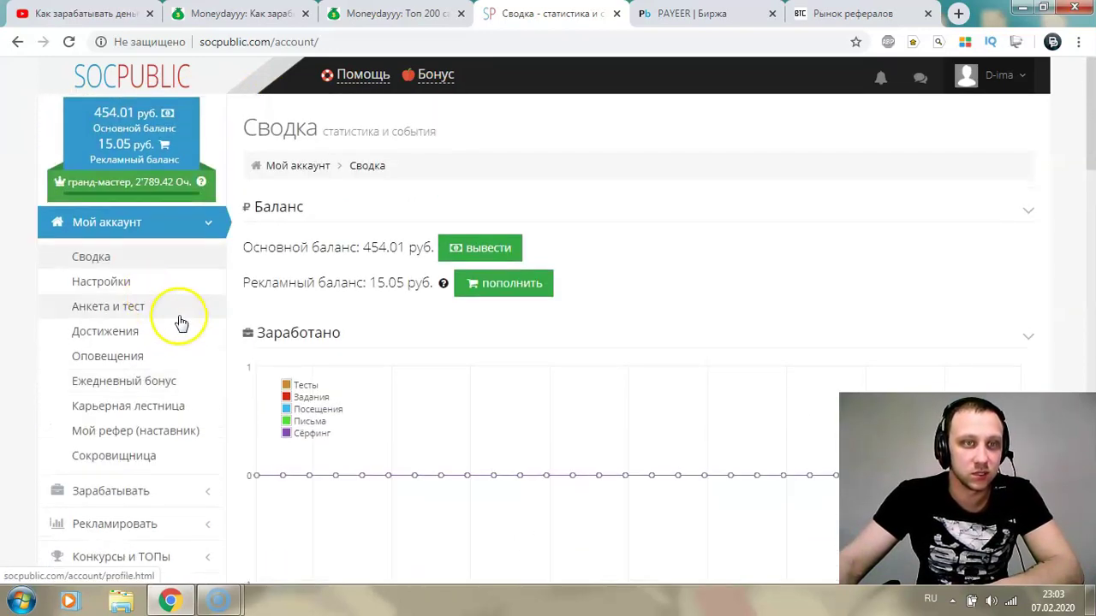
scroll(178, 323, down, 2)
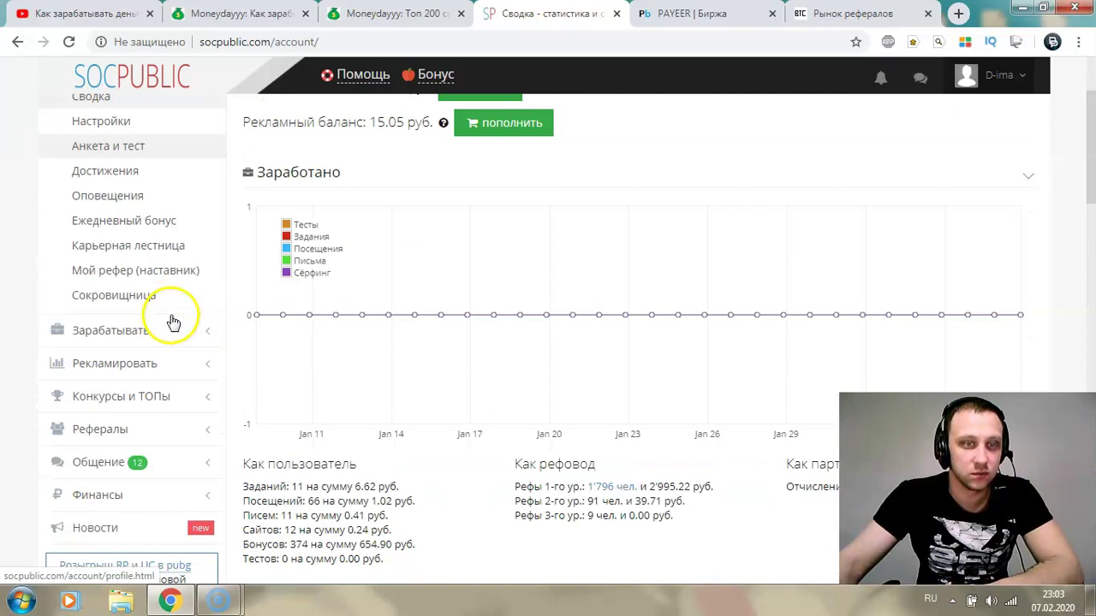
click(180, 367)
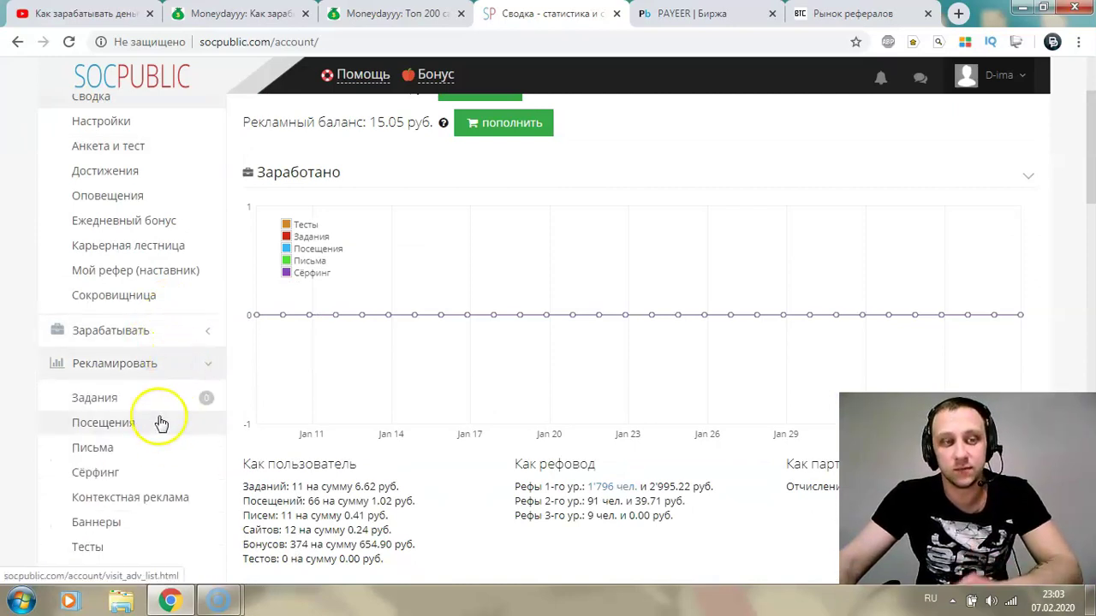
click(140, 398)
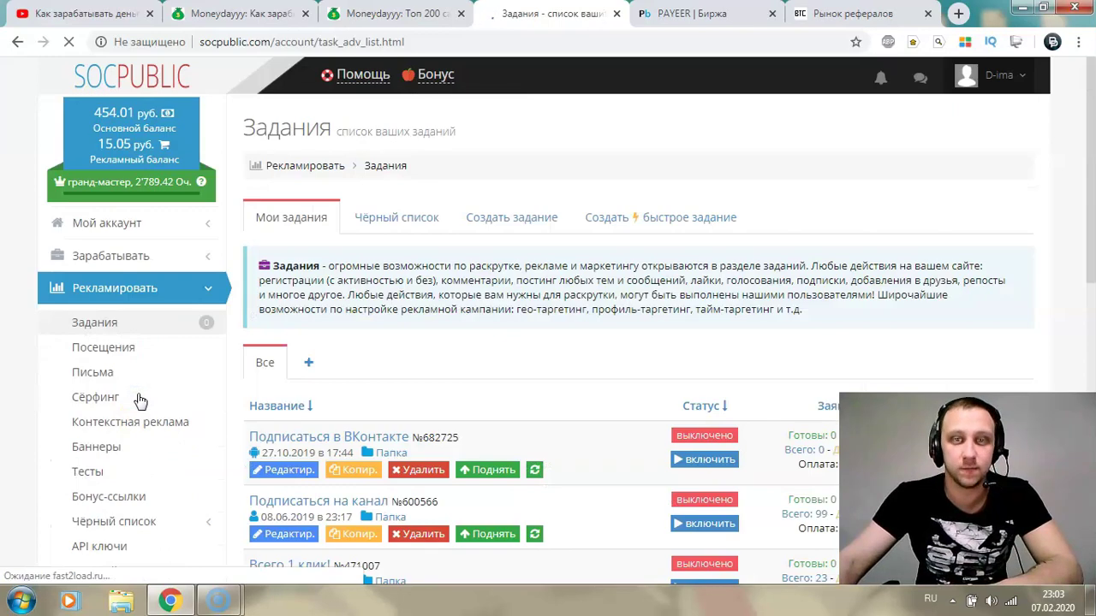
click(518, 223)
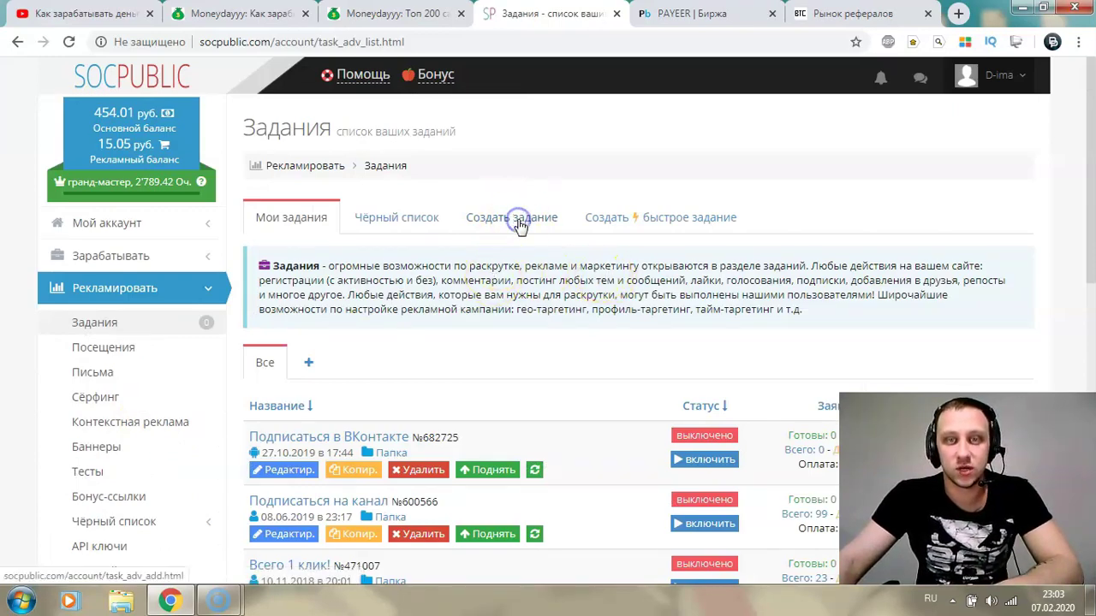
- Title the new task "Пройти регистрацию"
scroll(591, 313, down, 1)
click(498, 236)
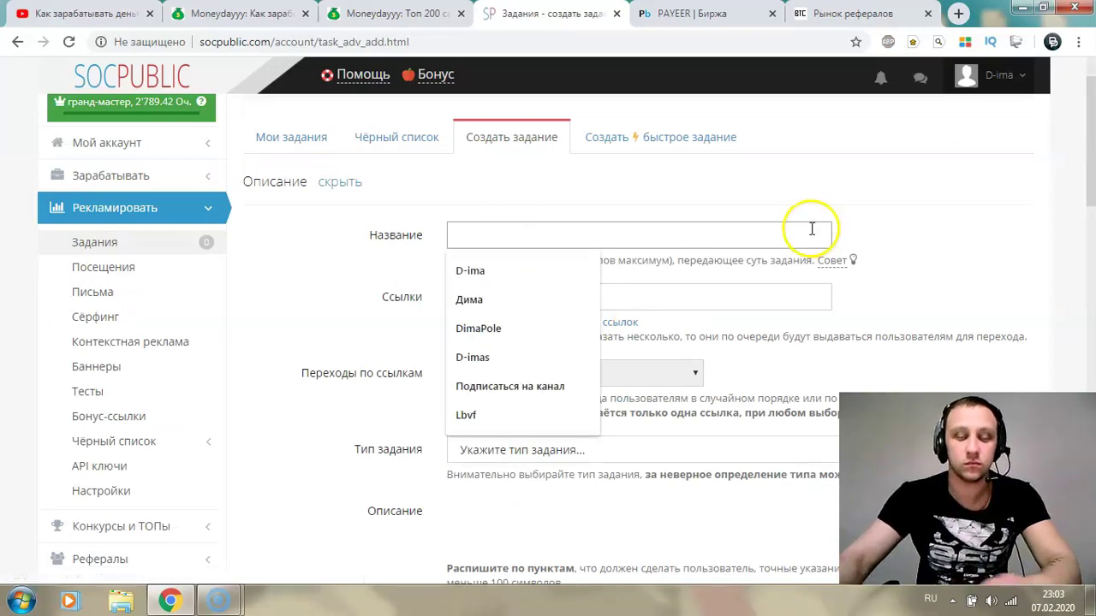
text(Пр)
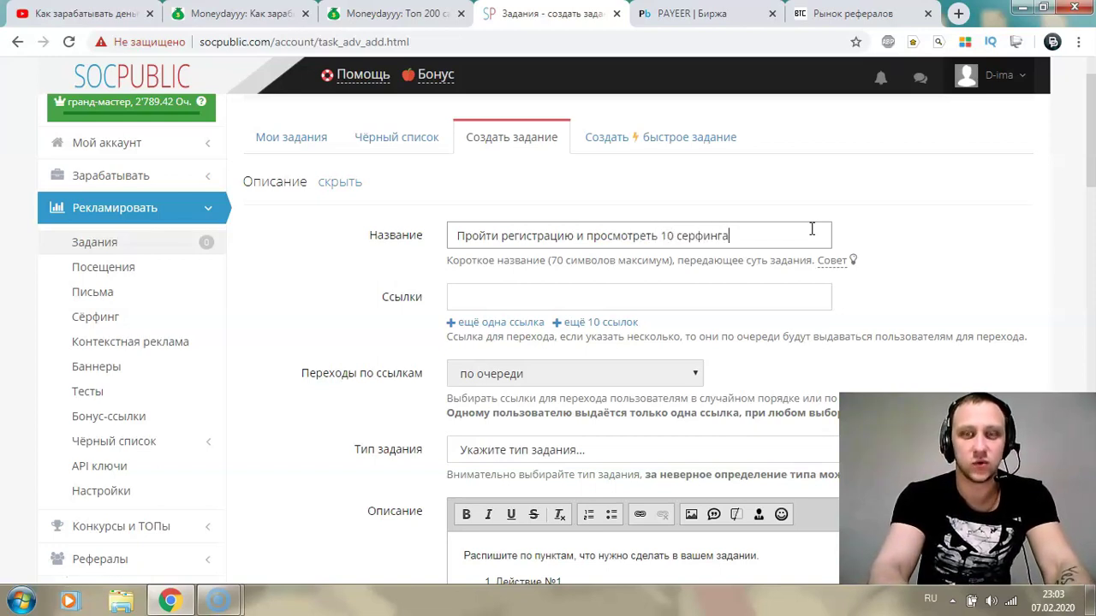
drag(738, 236, 603, 232)
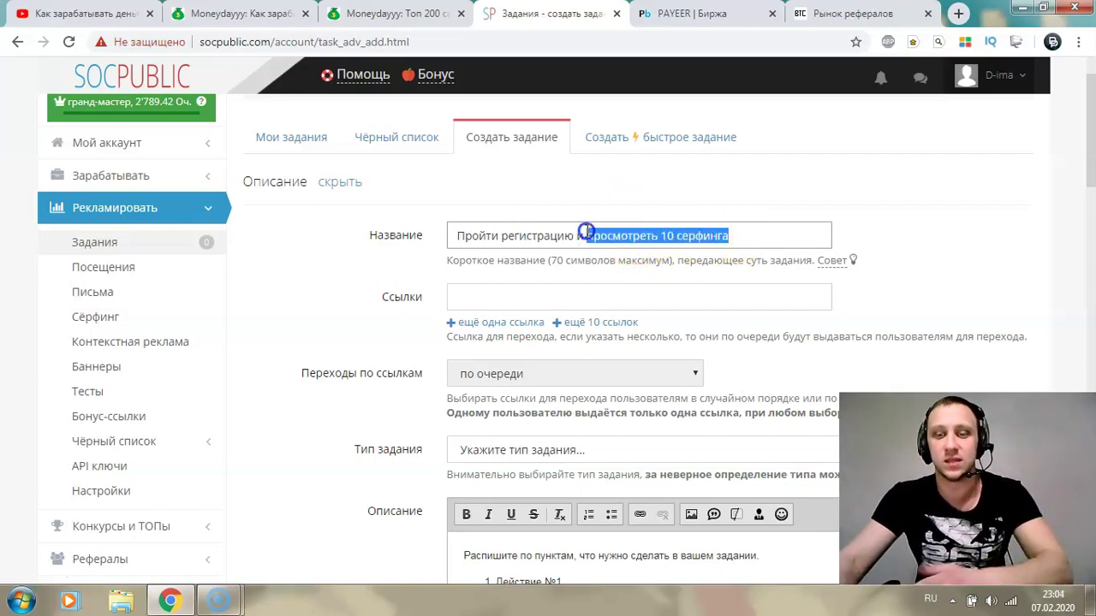
key(BackSpace)
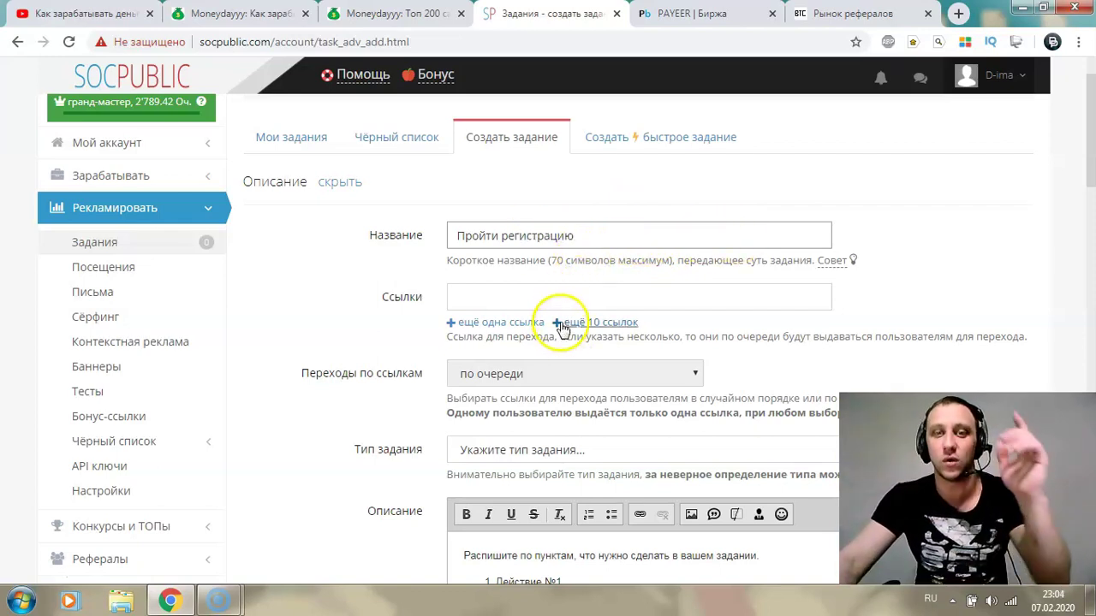
scroll(549, 474, down, 3)
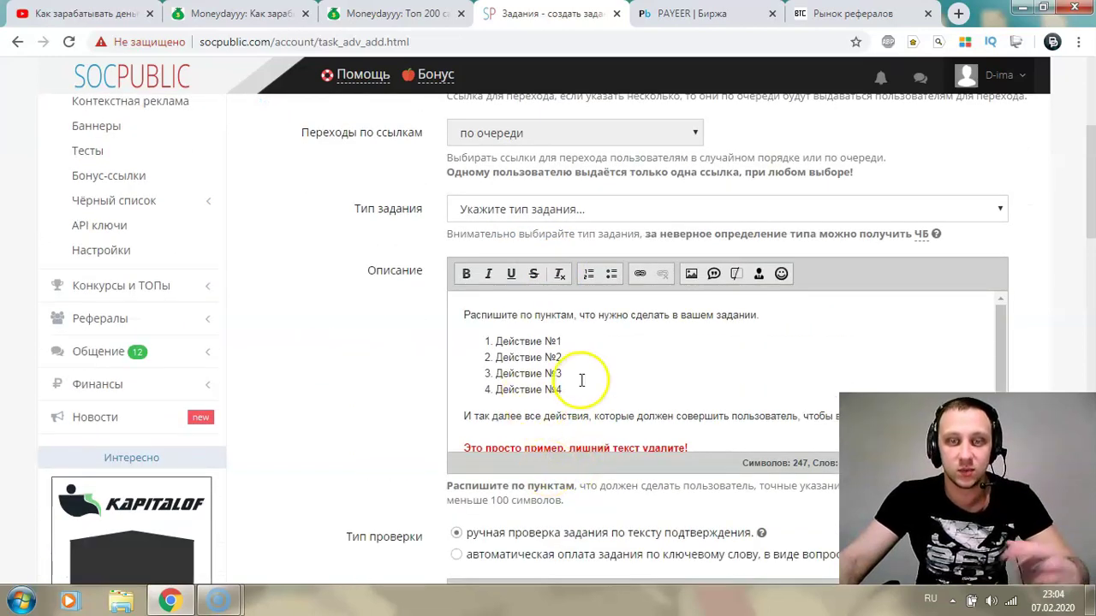
scroll(577, 386, up, 4)
scroll(528, 391, down, 2)
click(509, 217)
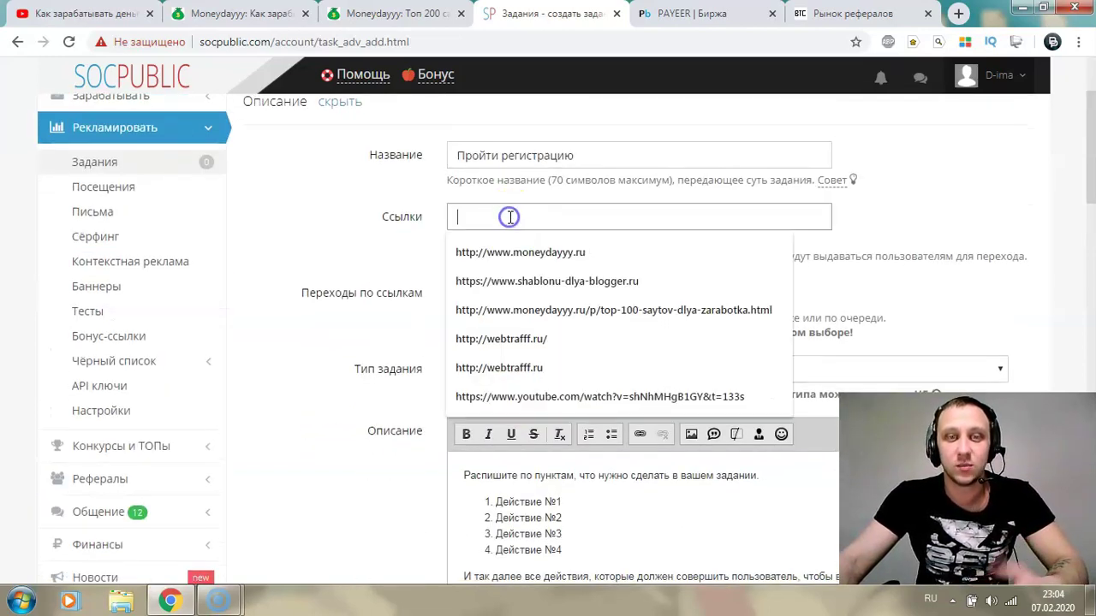
click(899, 221)
- Copy the personal referral link from the referral program page of adBTC
click(847, 13)
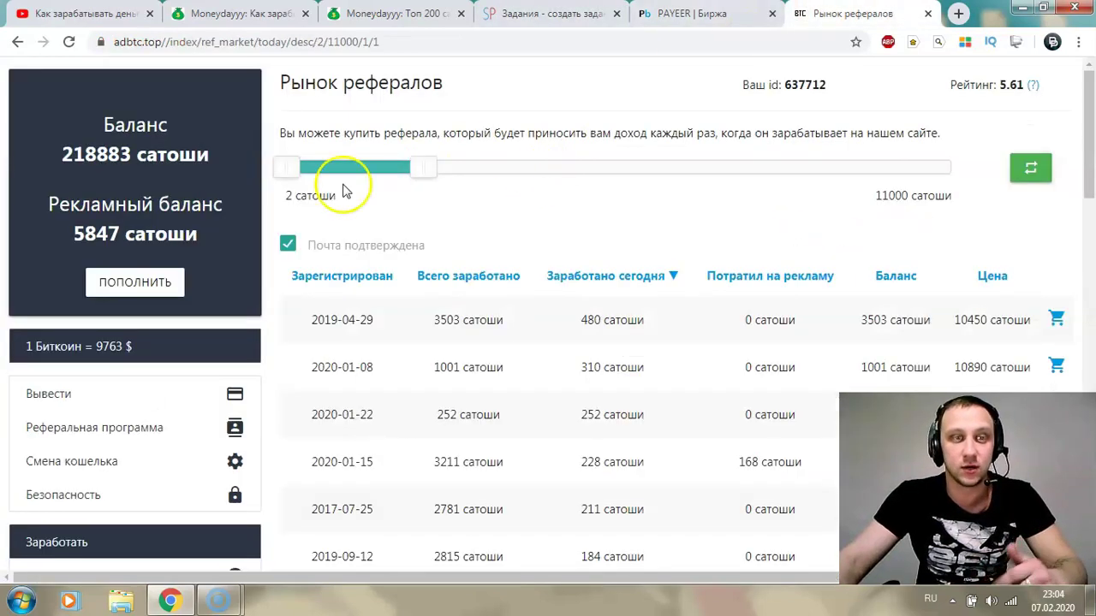
scroll(103, 371, down, 2)
click(122, 282)
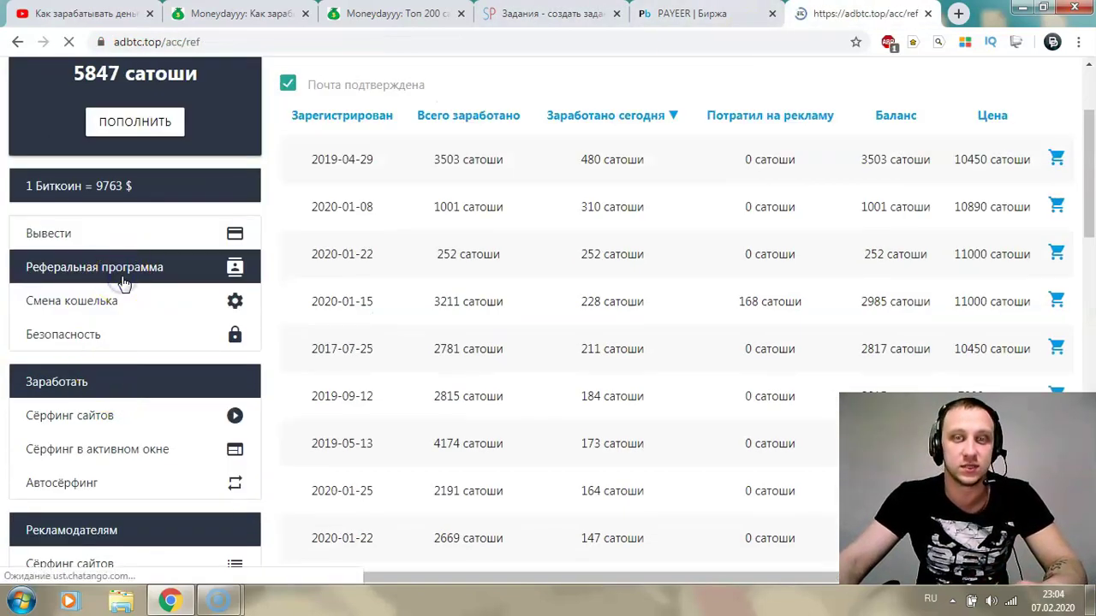
scroll(880, 390, down, 2)
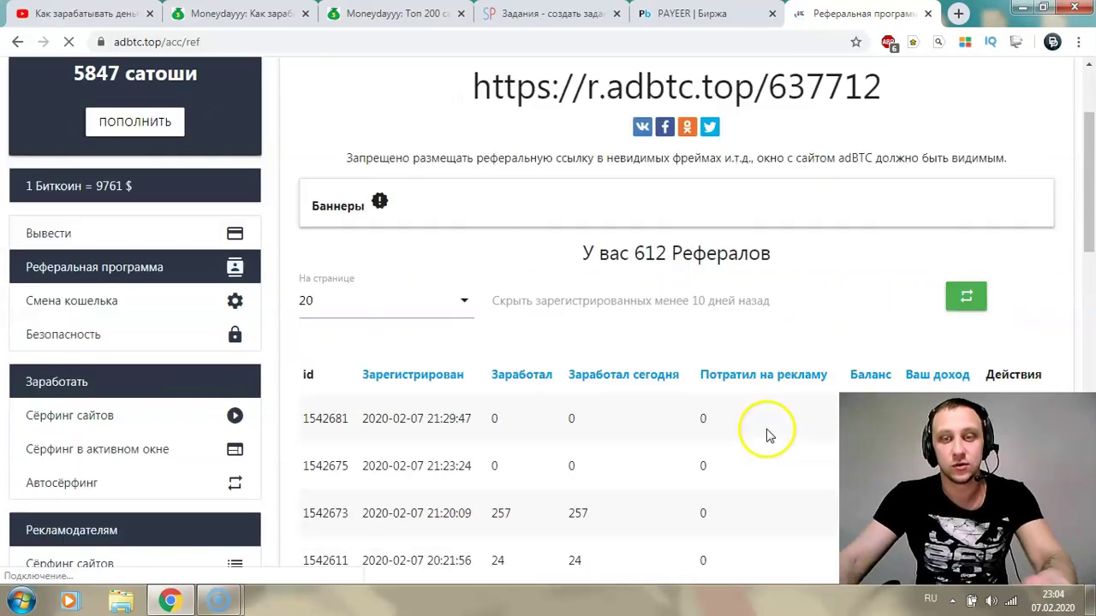
scroll(618, 265, up, 1)
scroll(614, 275, up, 1)
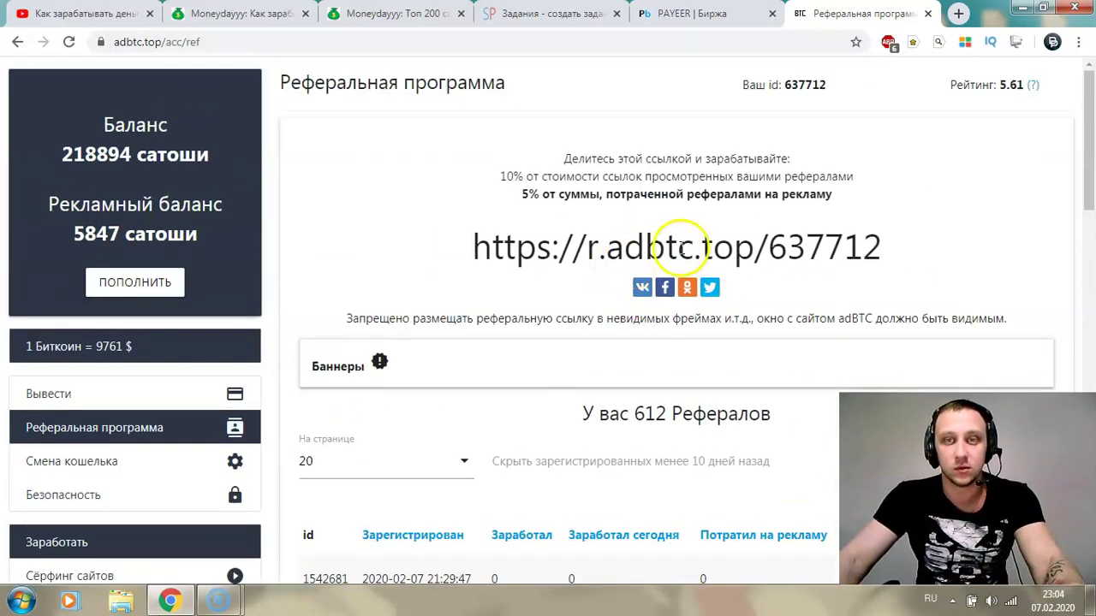
drag(883, 247, 462, 253)
key(ctrl+c)
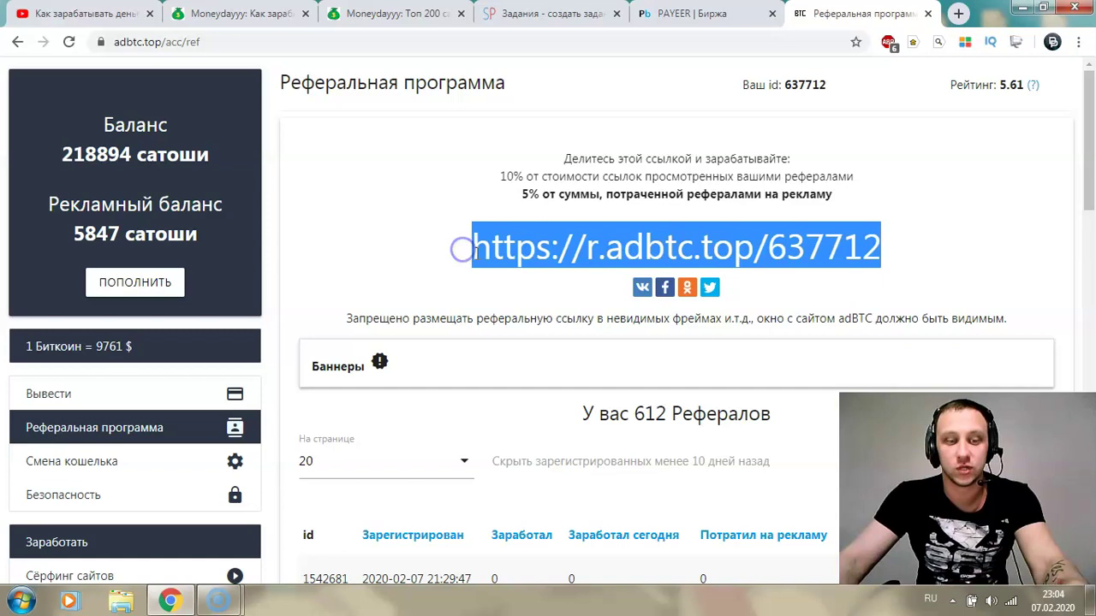
- Paste the copied adBTC referral link as the link of the new SOCPUBLIC task
click(550, 12)
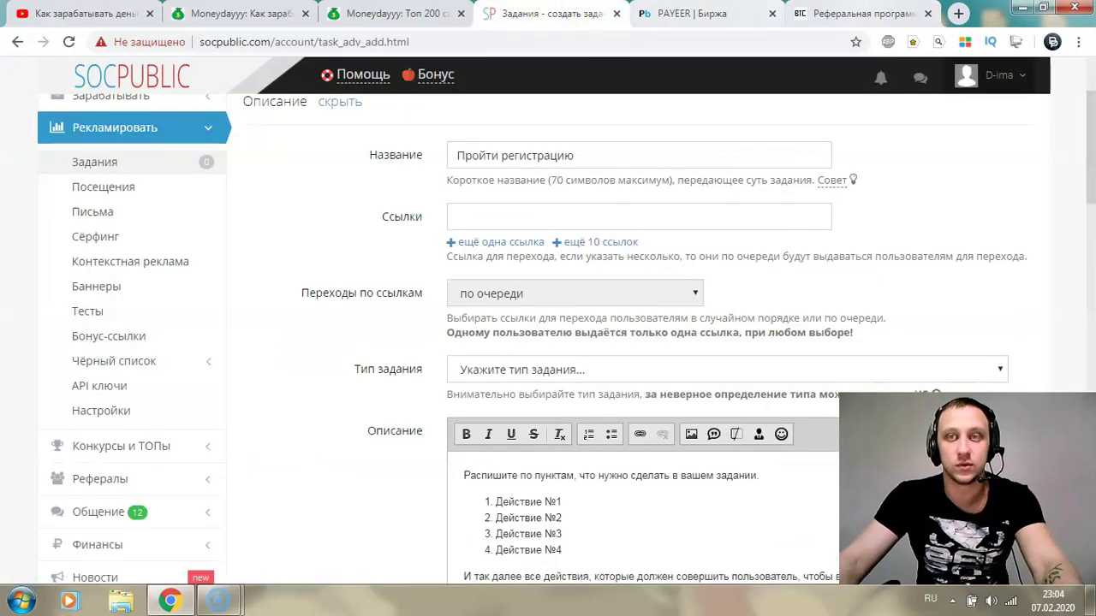
click(848, 15)
click(550, 13)
click(551, 224)
key(ctrl+v)
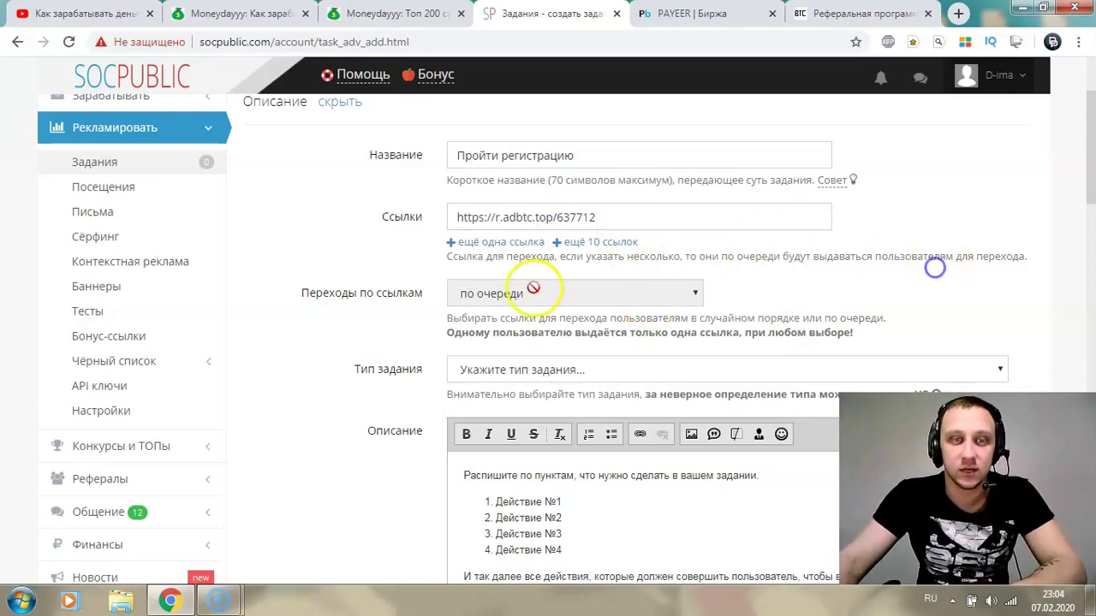
- Set the task type to "Регистрация - с активностью"
scroll(599, 291, down, 1)
scroll(599, 248, down, 1)
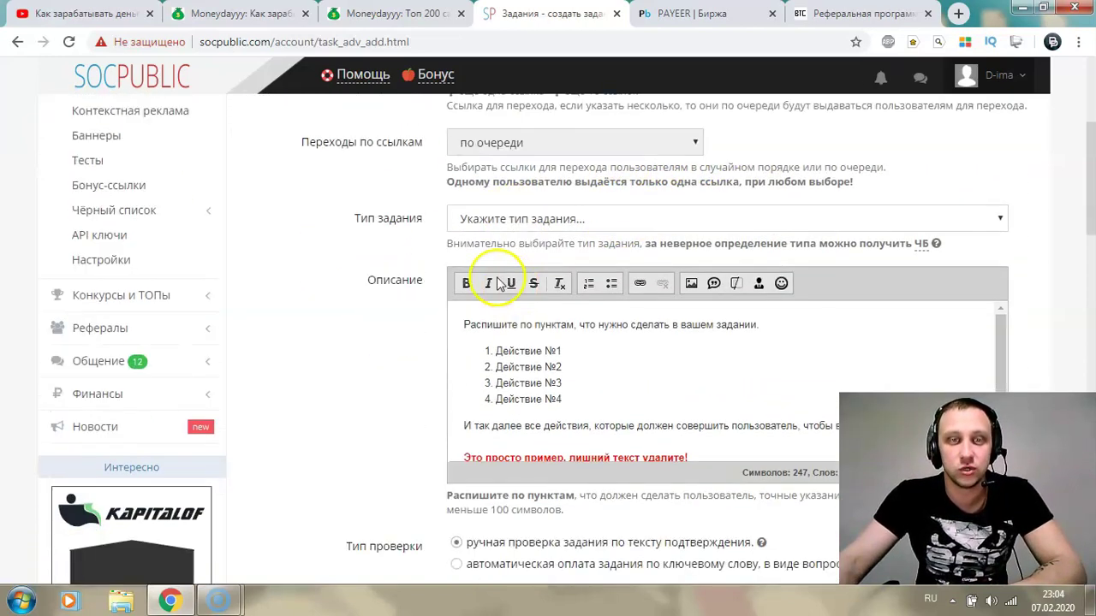
click(996, 210)
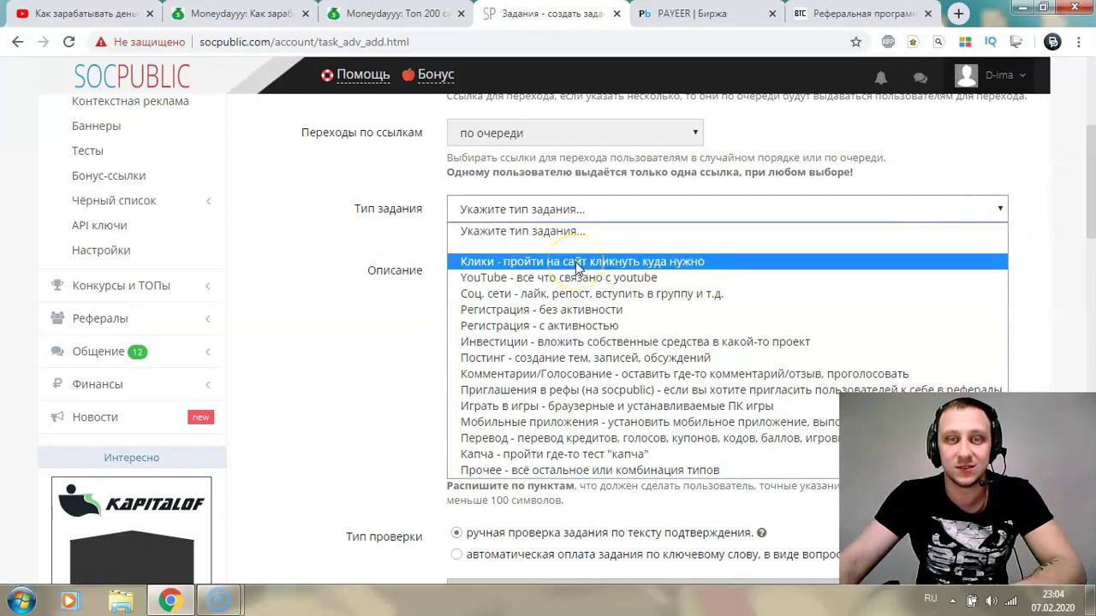
click(588, 335)
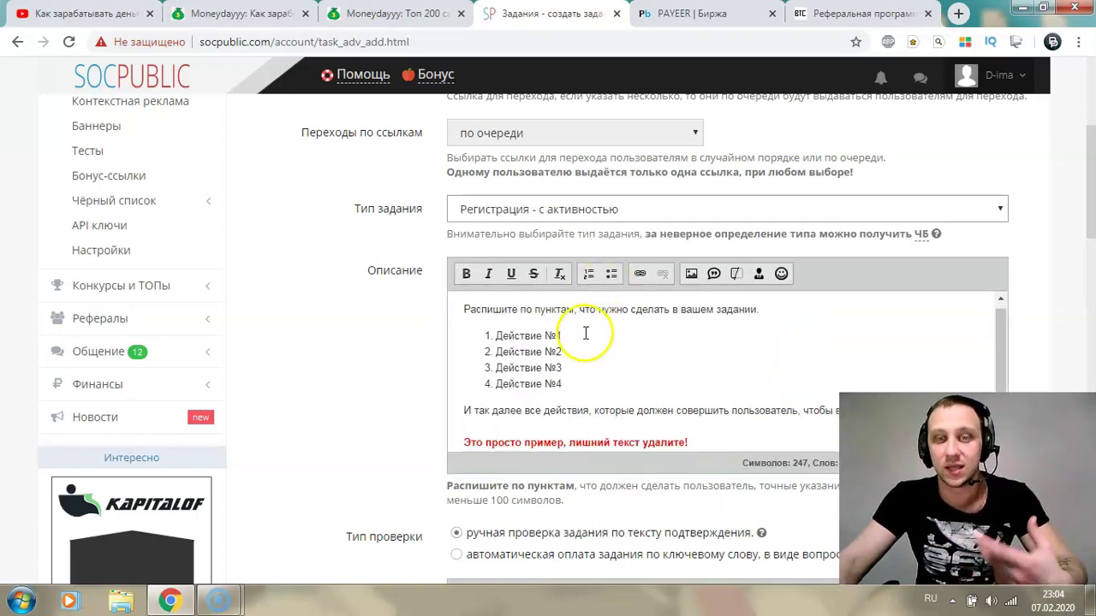
scroll(724, 417, down, 1)
scroll(677, 362, up, 5)
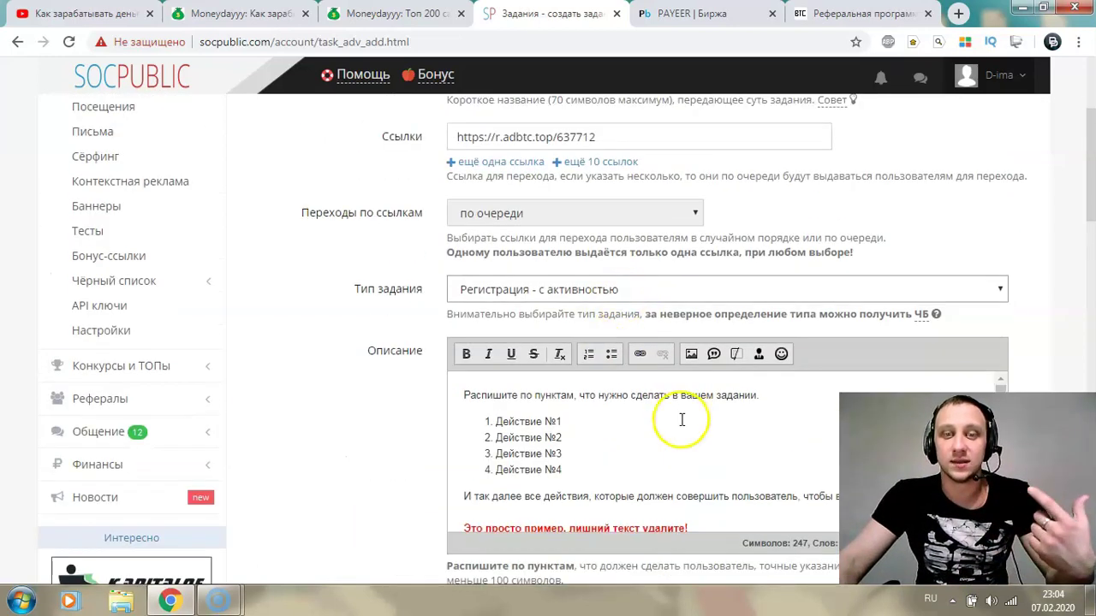
scroll(717, 381, down, 5)
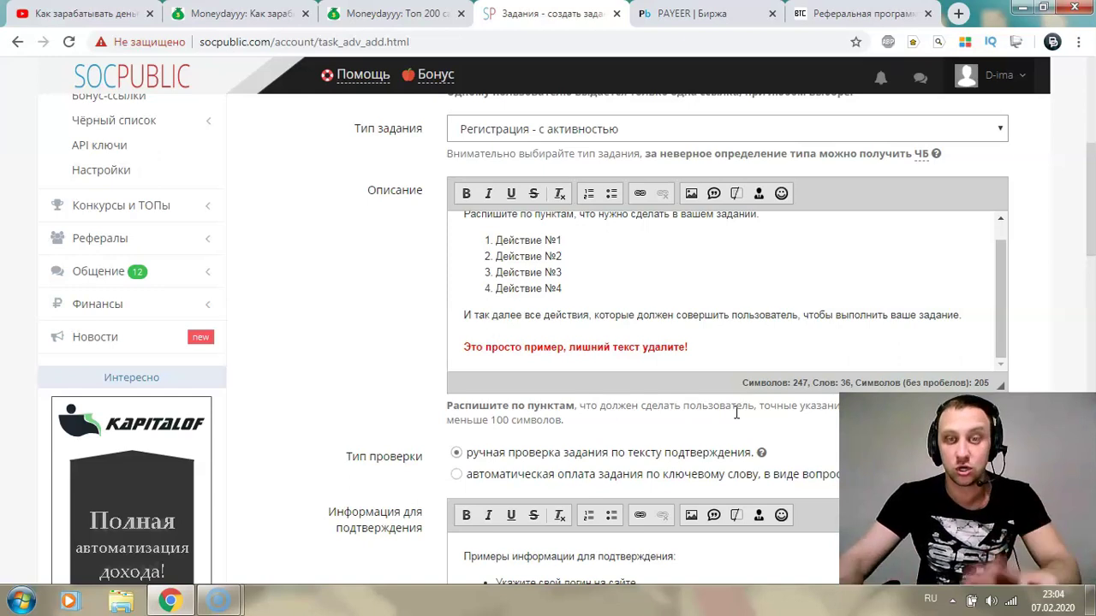
- Review the new task form from the title and link through the task type to the sample description and confirmation text
scroll(691, 313, up, 1)
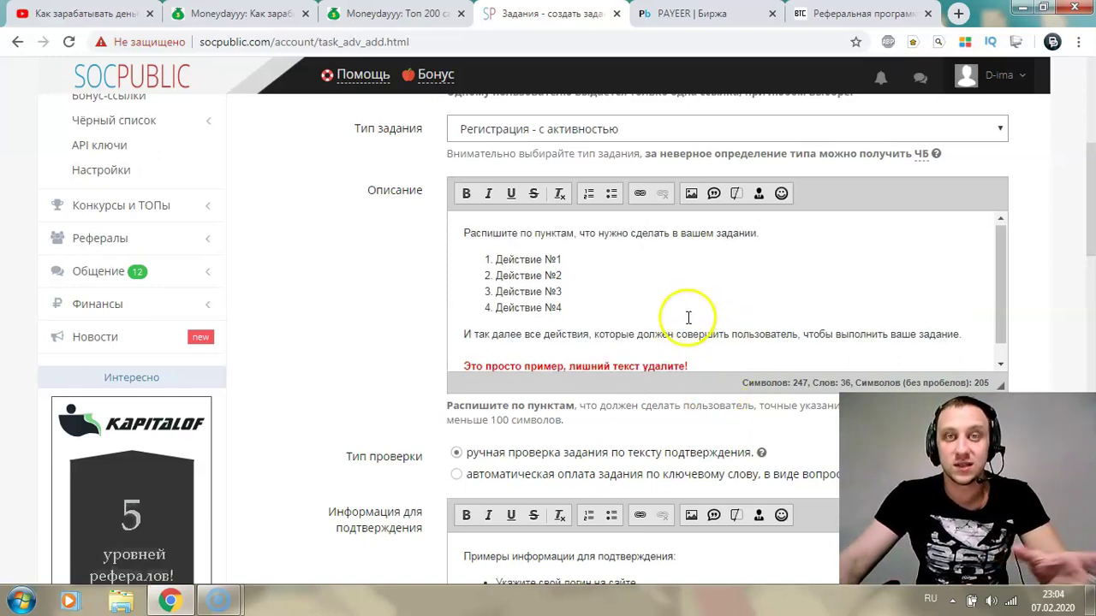
scroll(688, 317, down, 1)
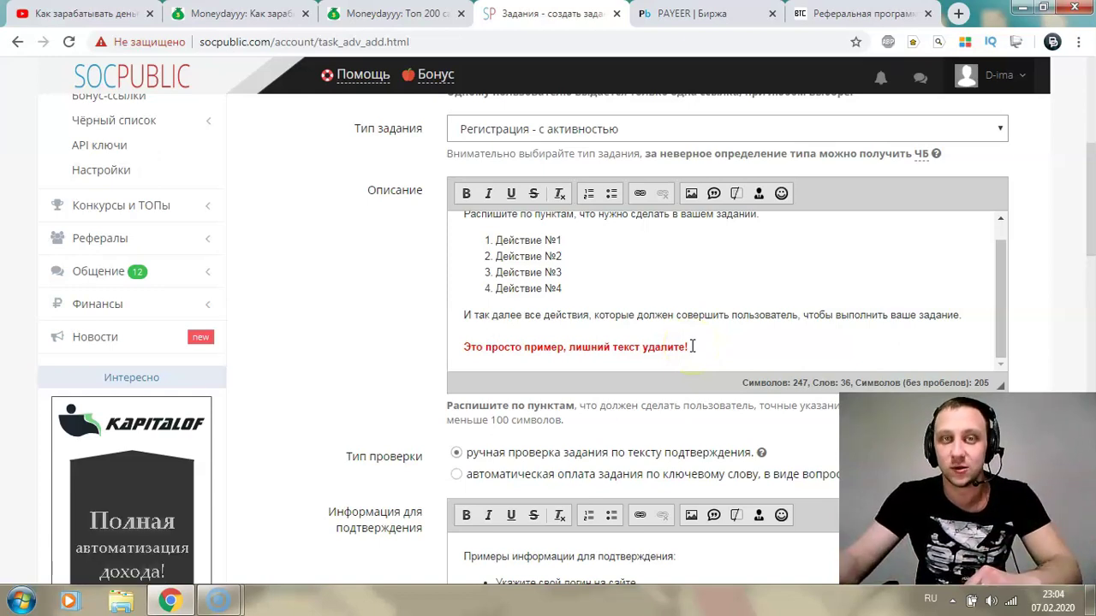
scroll(691, 346, up, 1)
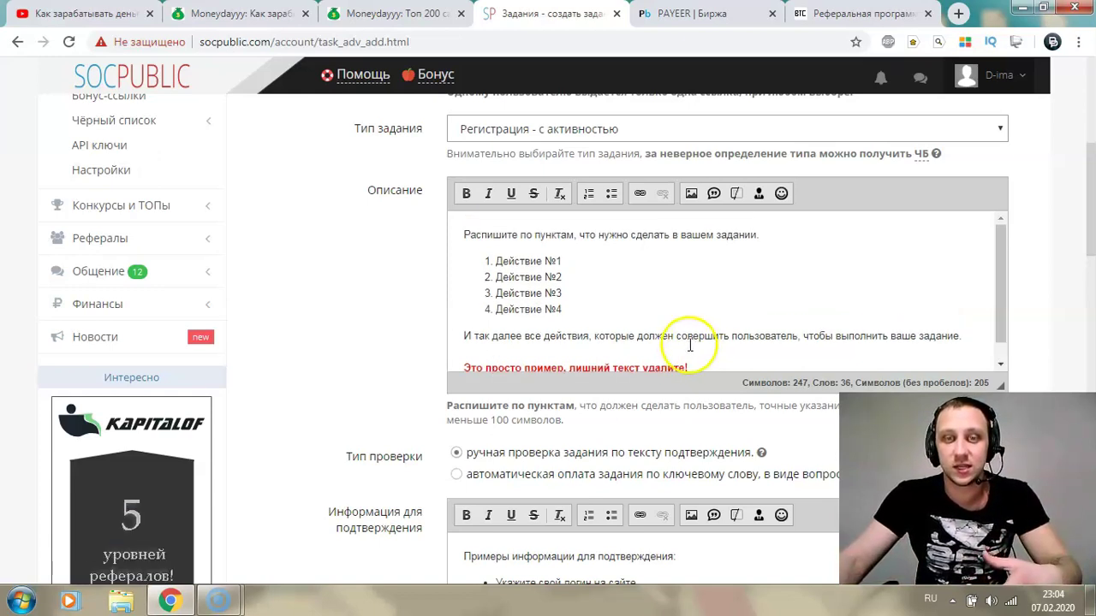
scroll(698, 347, down, 1)
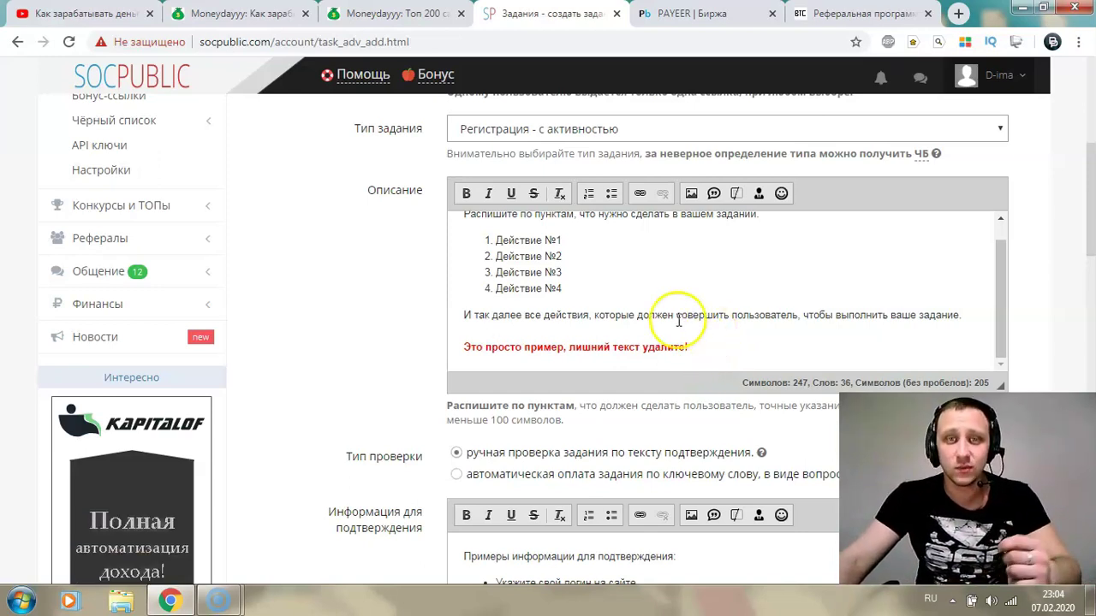
scroll(641, 183, up, 5)
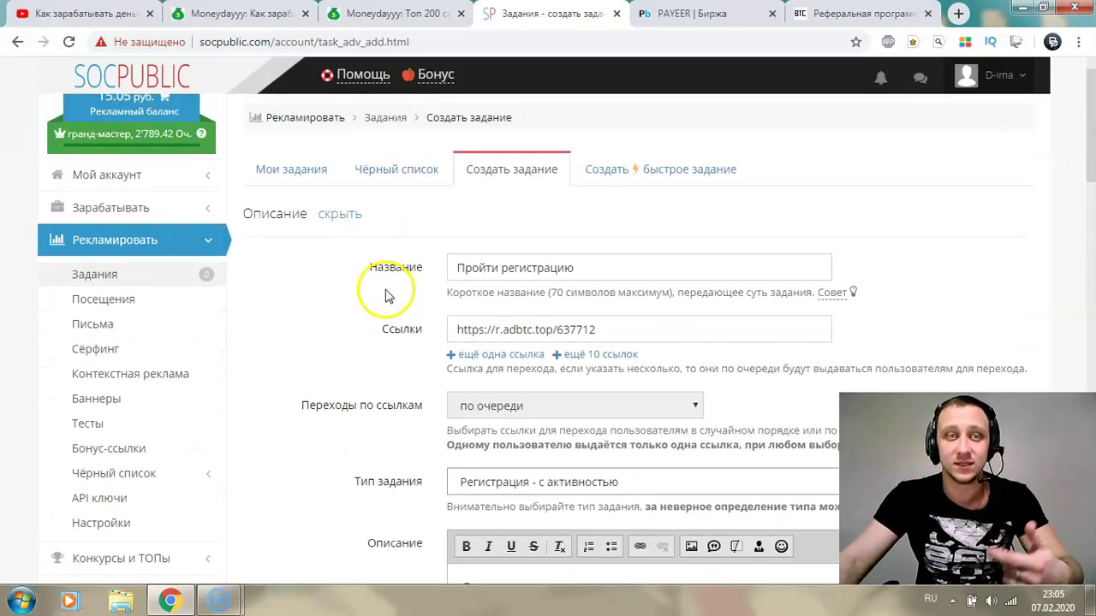
scroll(604, 299, down, 3)
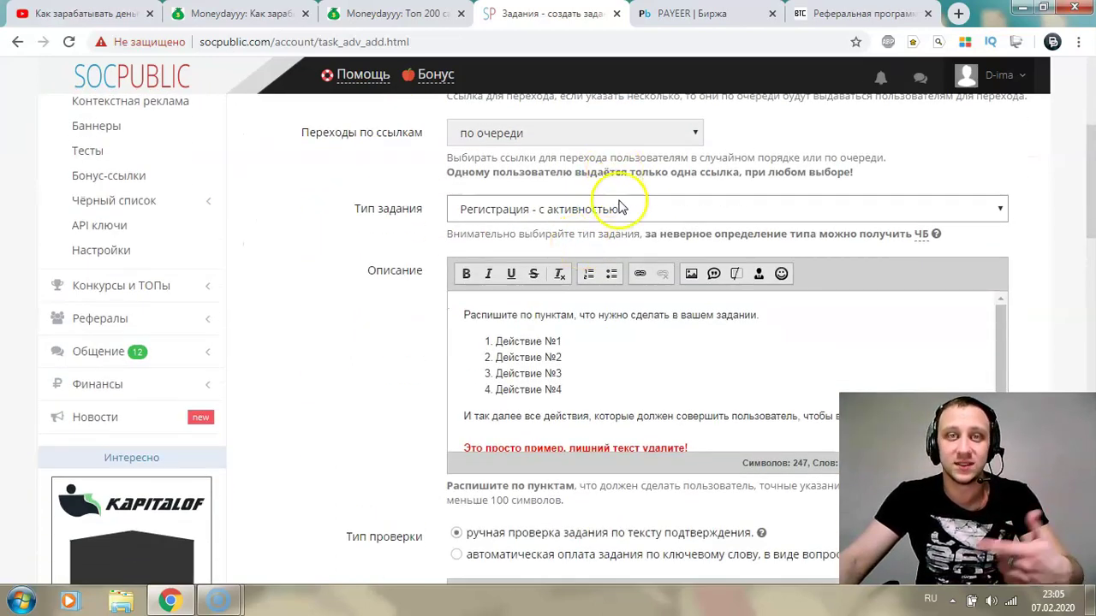
scroll(628, 209, down, 2)
scroll(641, 251, up, 4)
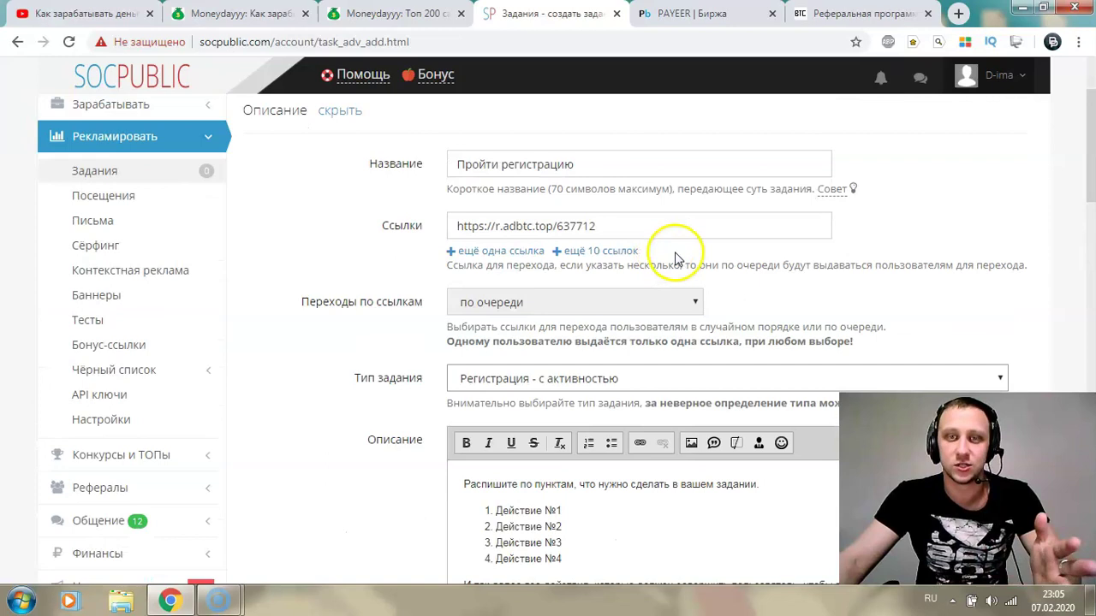
scroll(727, 269, down, 3)
scroll(725, 302, down, 1)
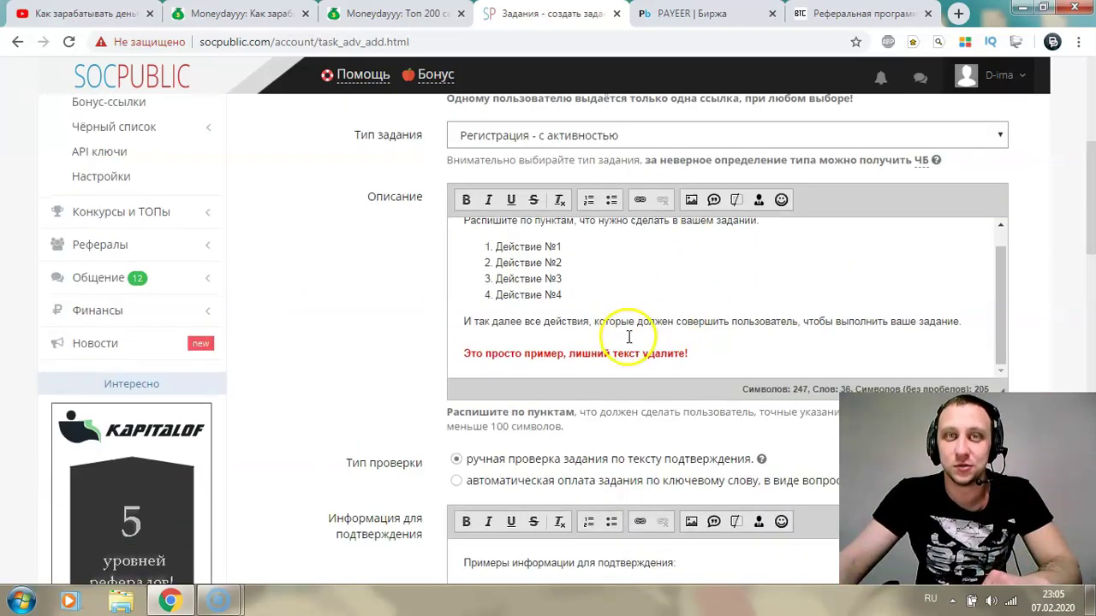
scroll(642, 326, down, 3)
scroll(642, 343, up, 3)
scroll(651, 325, up, 4)
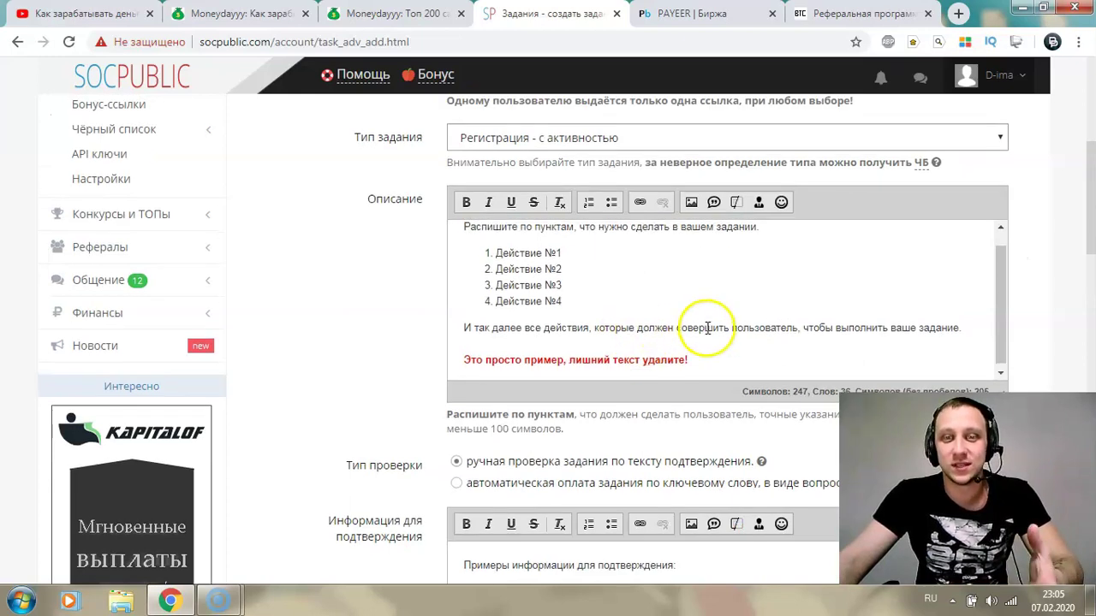
scroll(745, 323, down, 1)
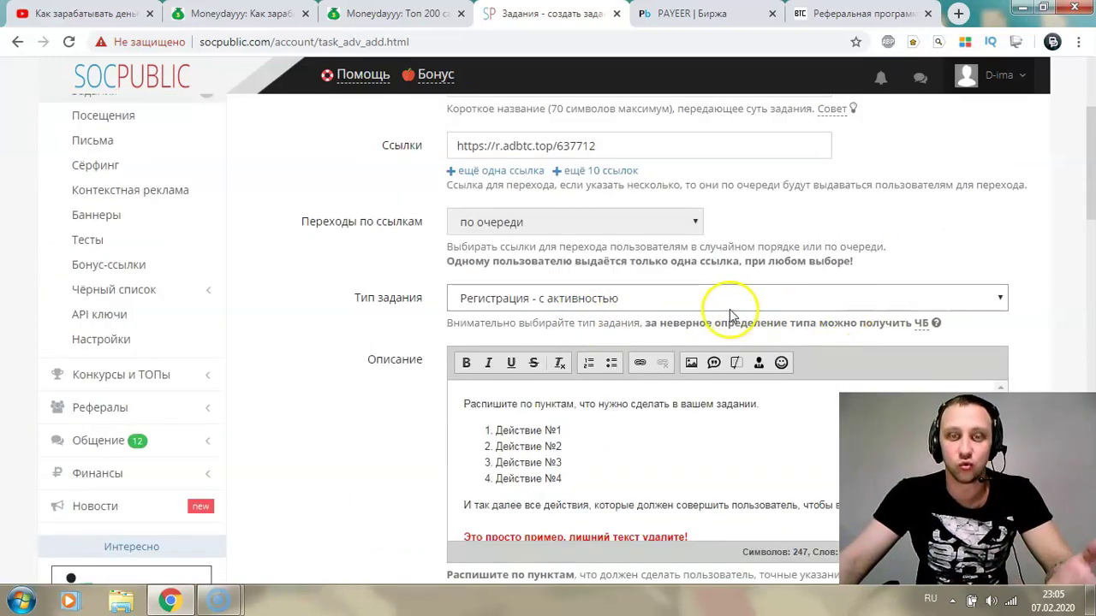
scroll(730, 315, down, 4)
scroll(758, 308, up, 1)
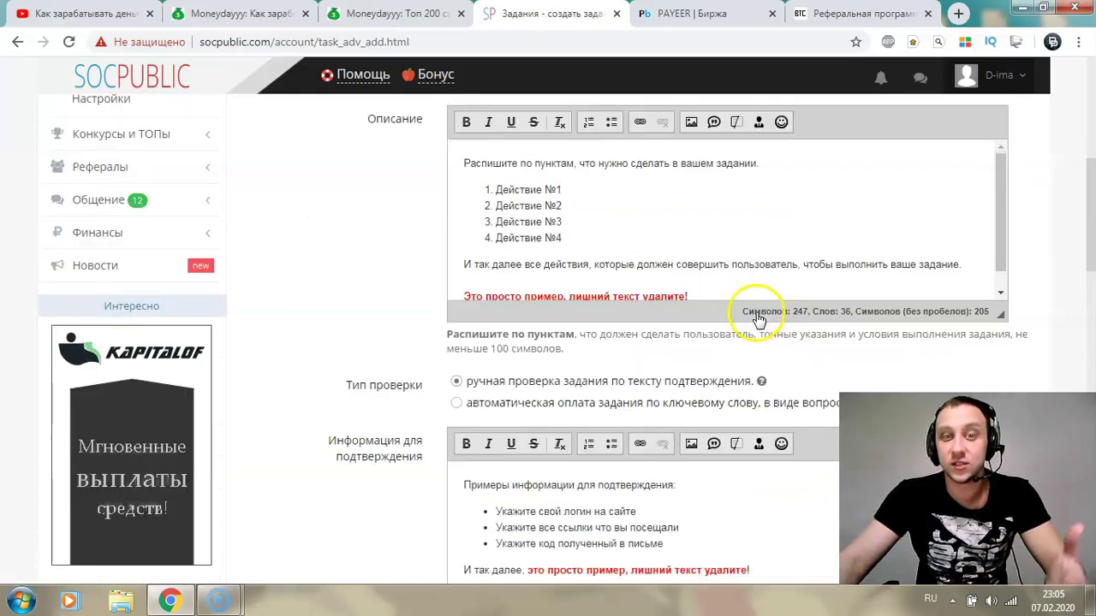
scroll(758, 319, up, 2)
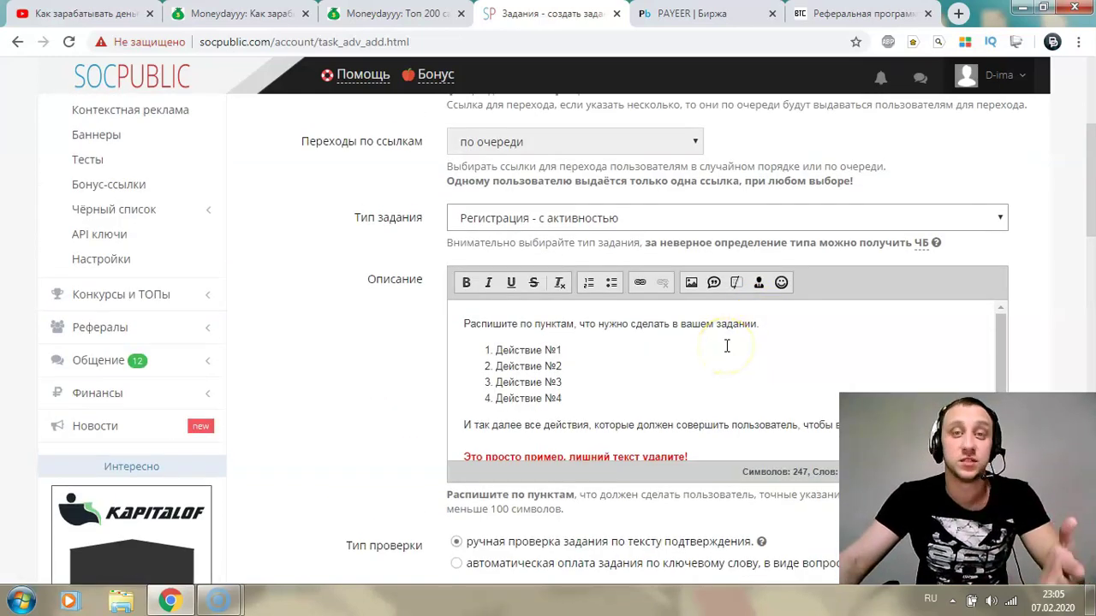
scroll(646, 365, up, 2)
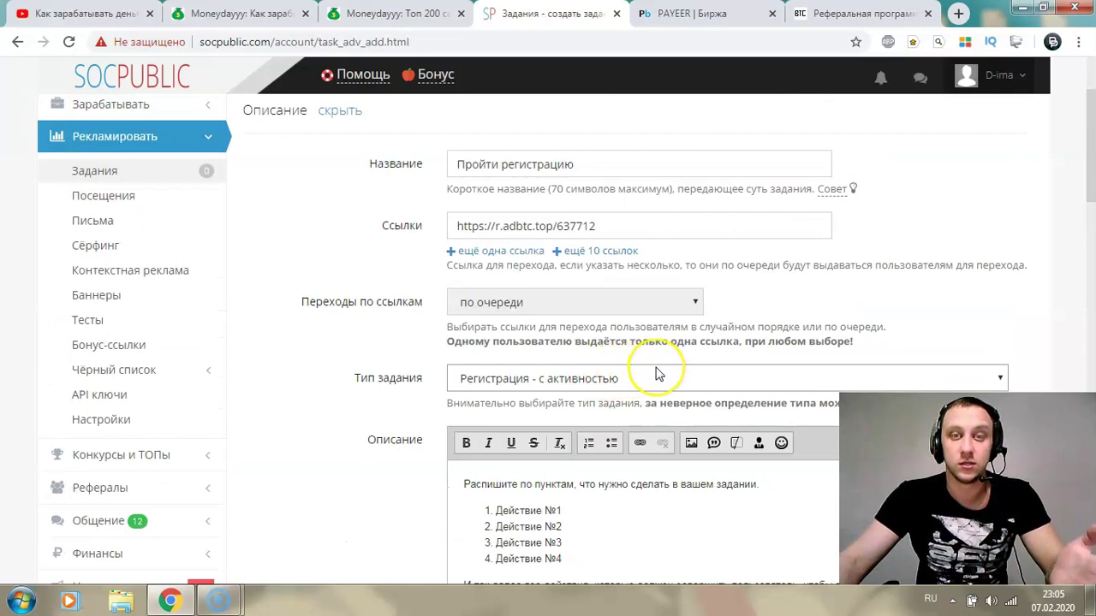
scroll(658, 374, down, 1)
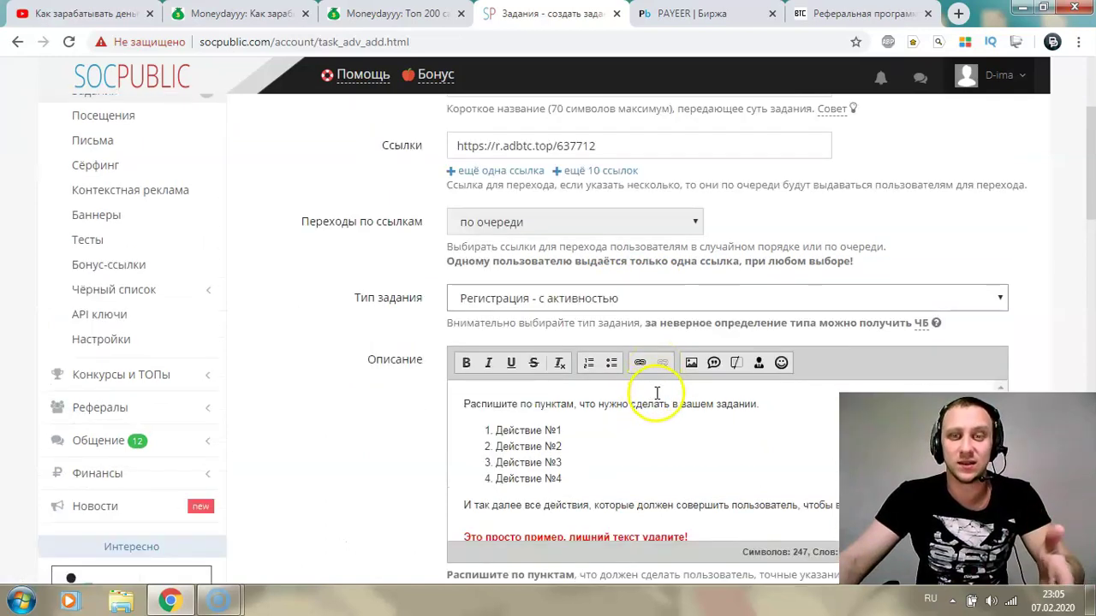
scroll(659, 400, down, 1)
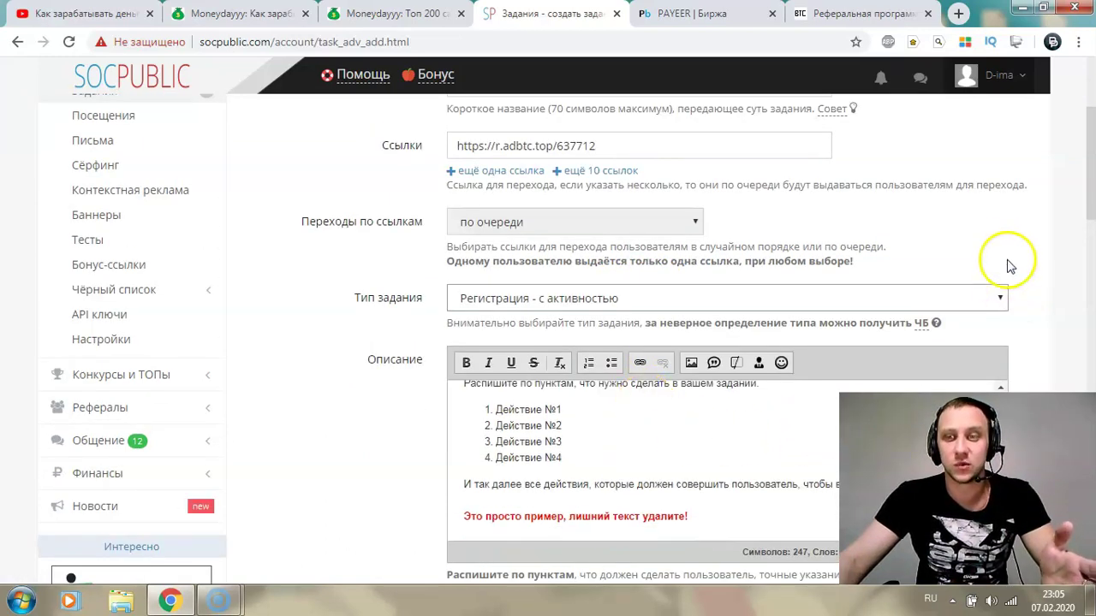
scroll(1010, 261, up, 1)
scroll(1010, 255, up, 1)
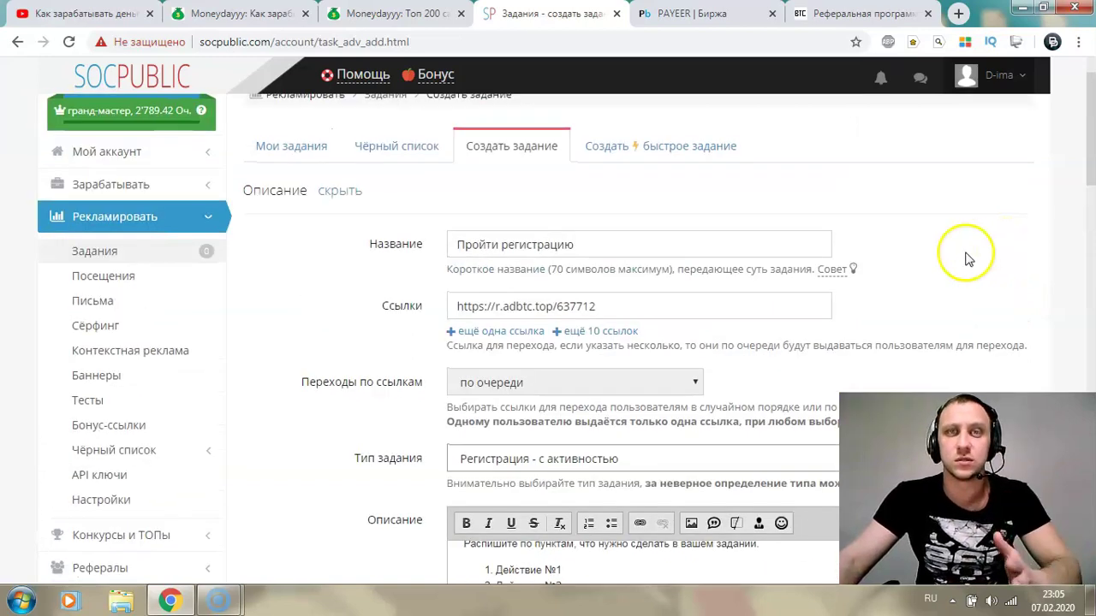
scroll(966, 259, up, 1)
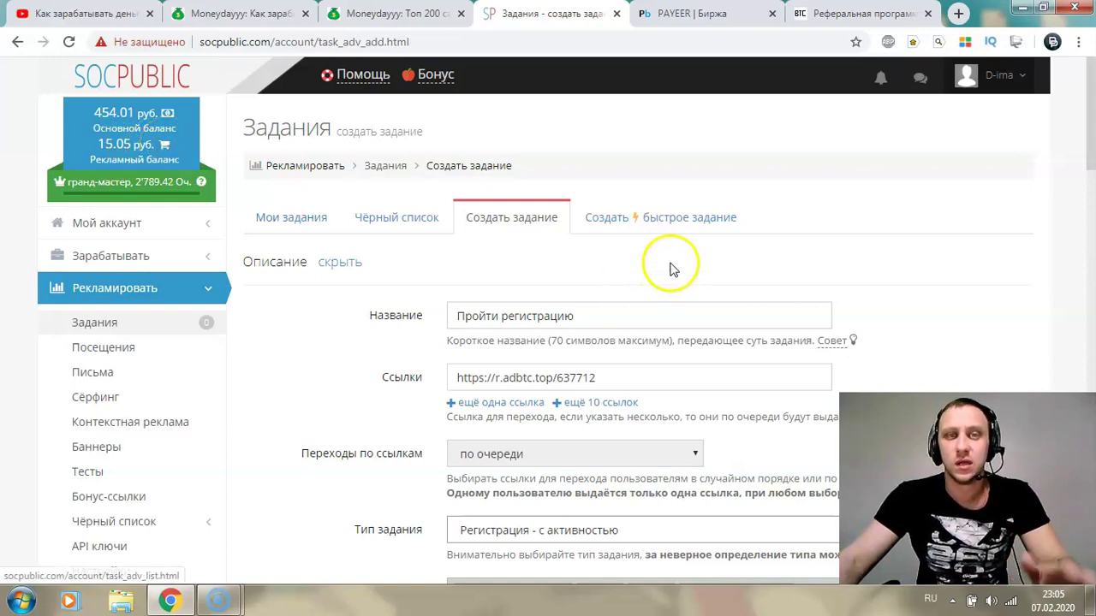
- Delete all the sample text from the task's description
scroll(795, 257, down, 2)
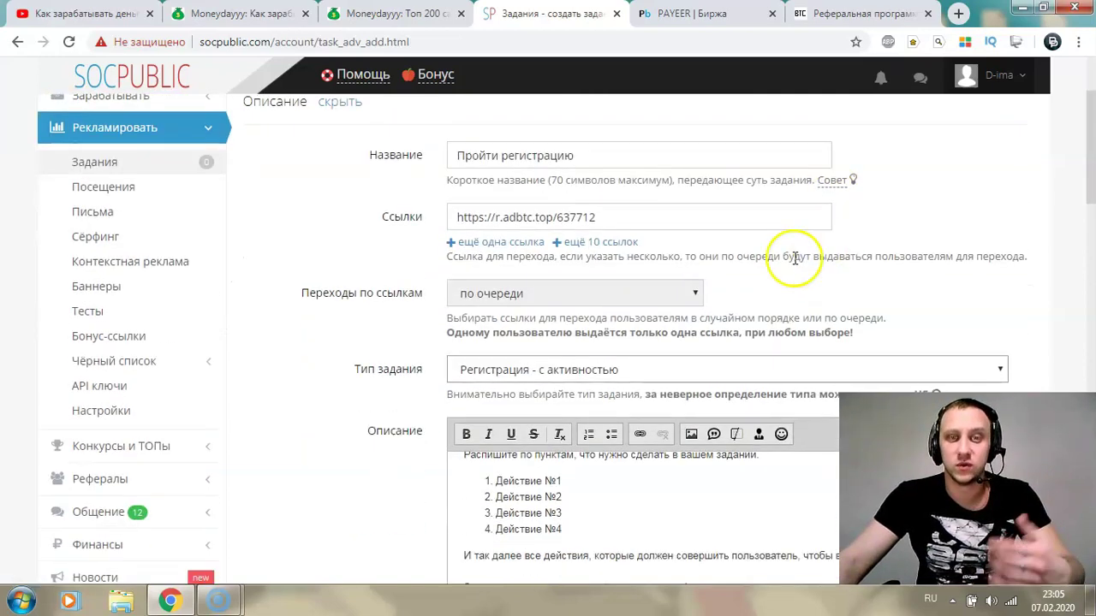
scroll(634, 280, down, 2)
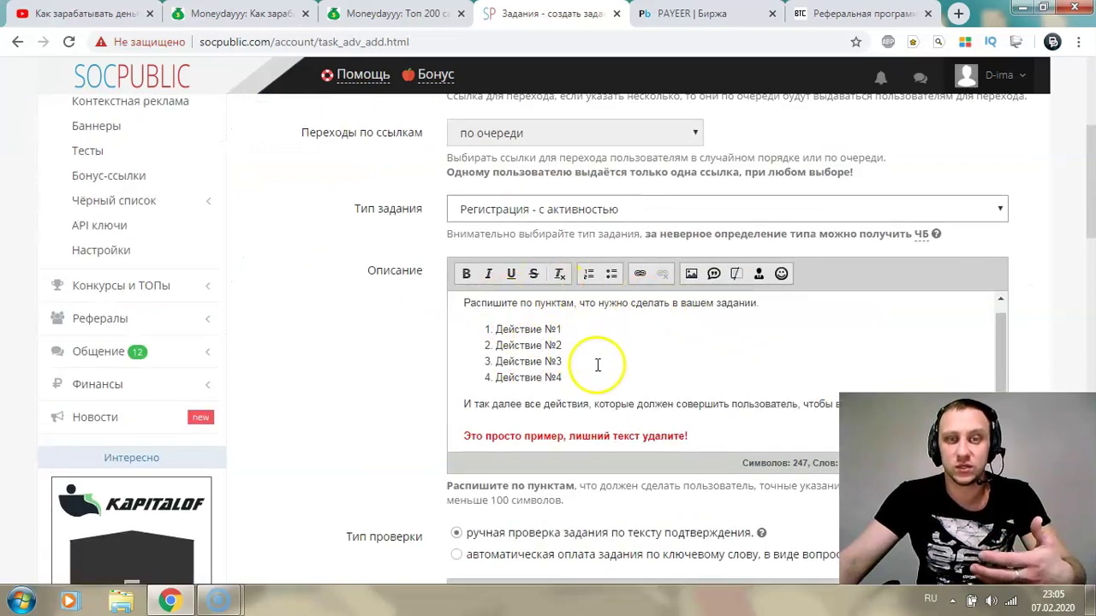
drag(705, 440, 463, 310)
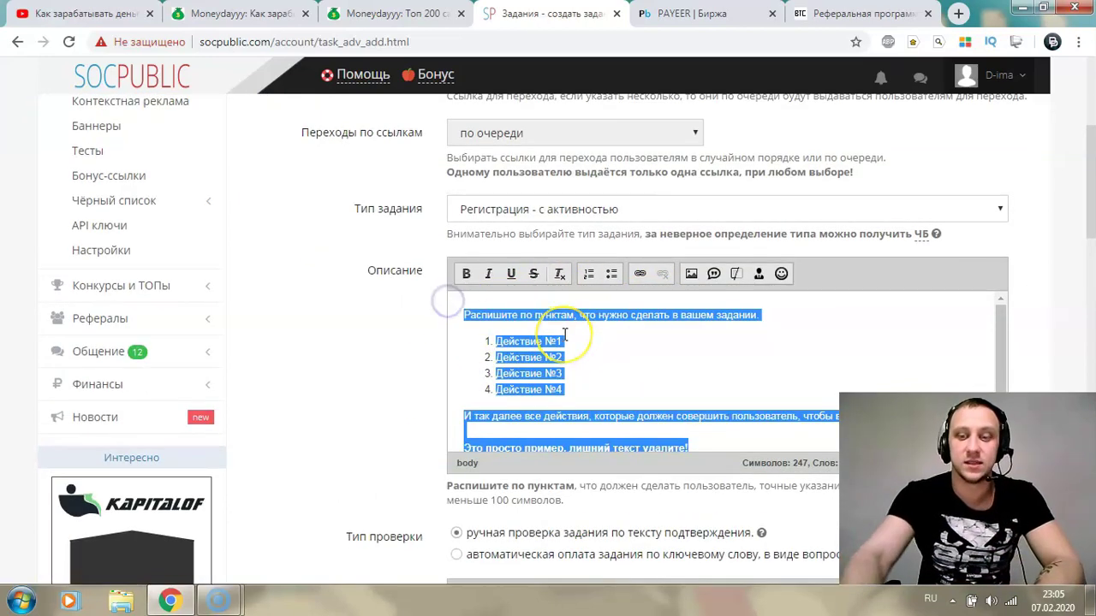
key(BackSpace)
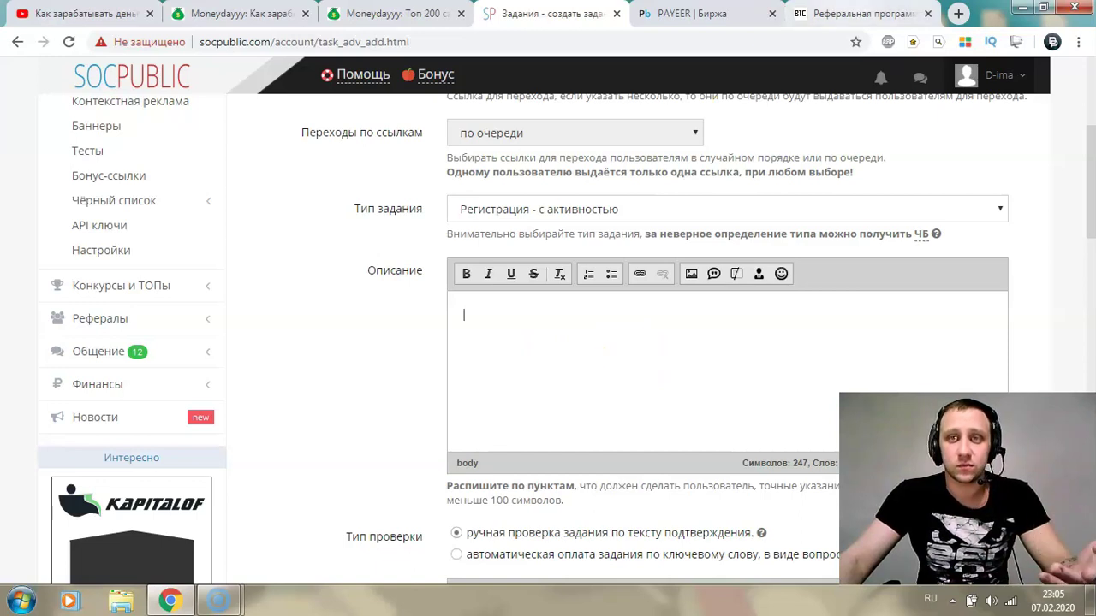
- Look over the adBTC referral program page and return to the SOCPUBLIC task form
click(860, 14)
scroll(84, 392, down, 1)
scroll(98, 453, down, 1)
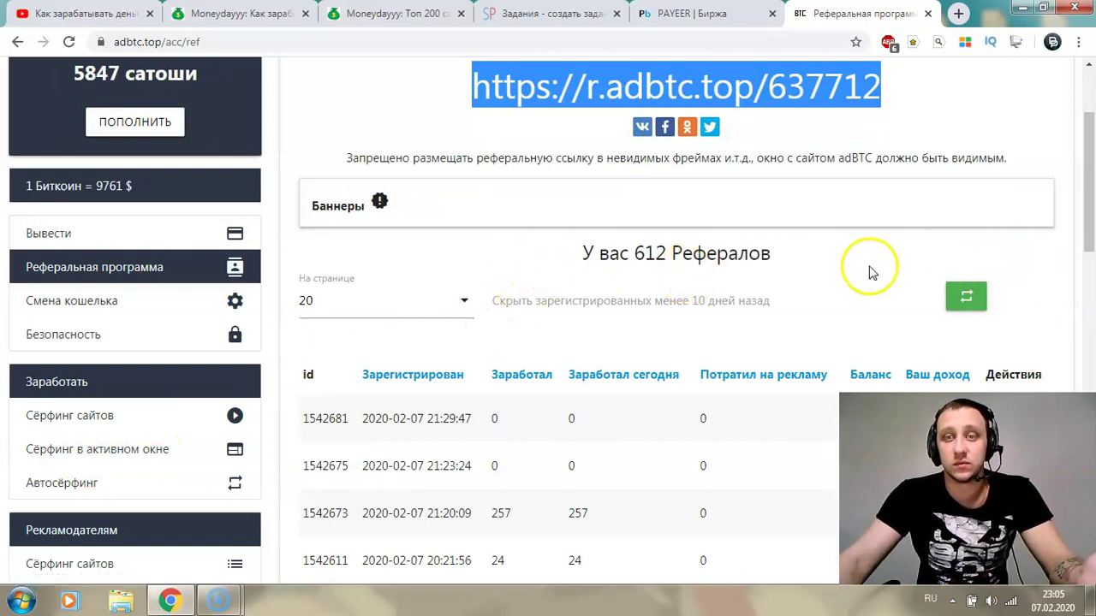
scroll(335, 416, up, 2)
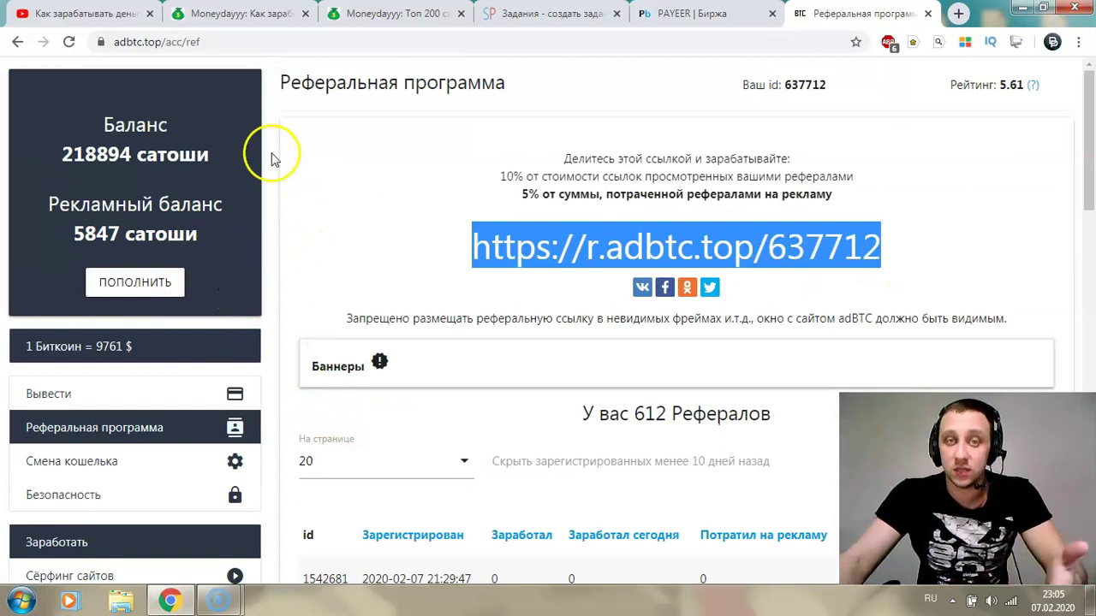
click(522, 14)
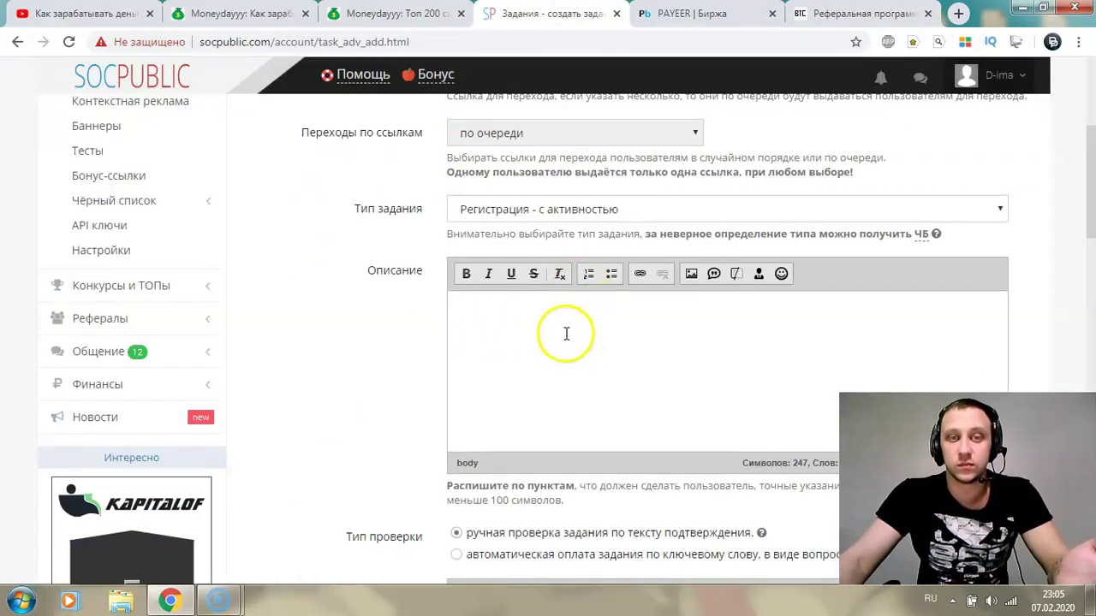
scroll(496, 326, down, 2)
scroll(558, 225, up, 1)
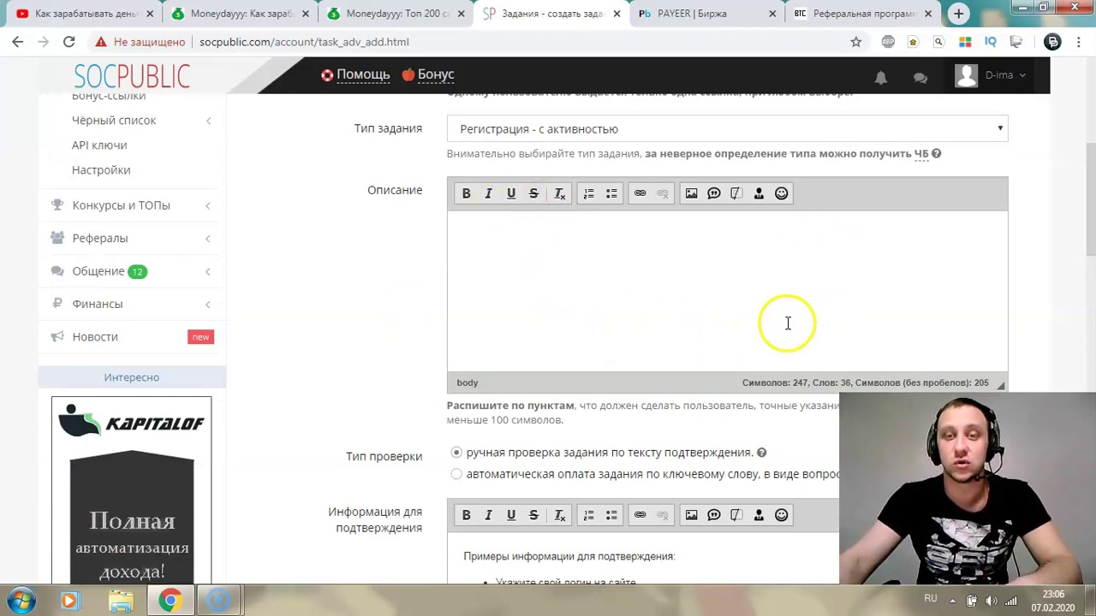
click(533, 264)
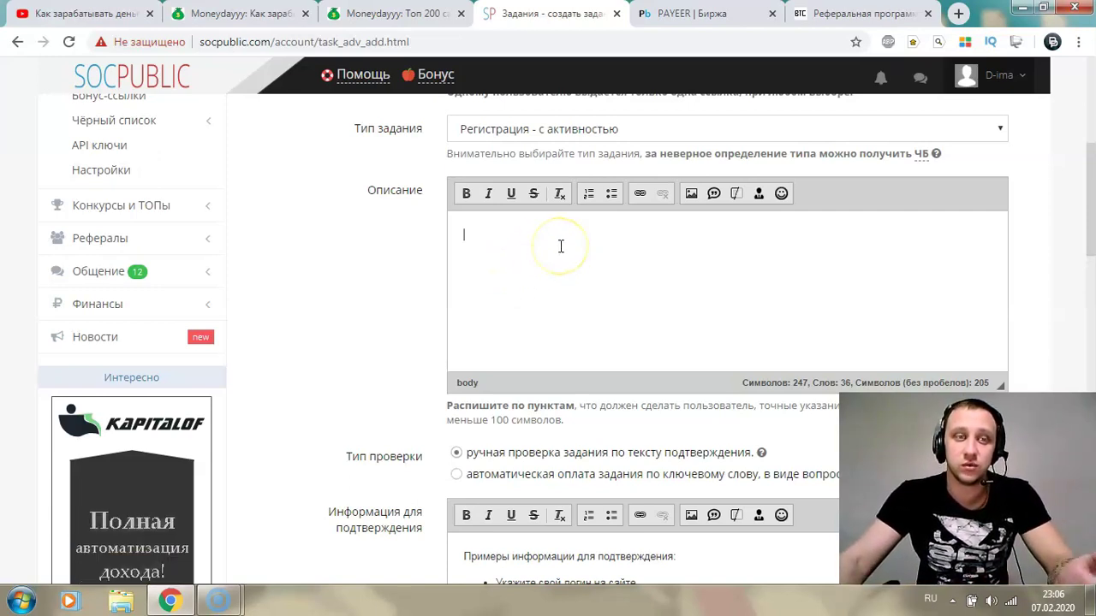
click(653, 276)
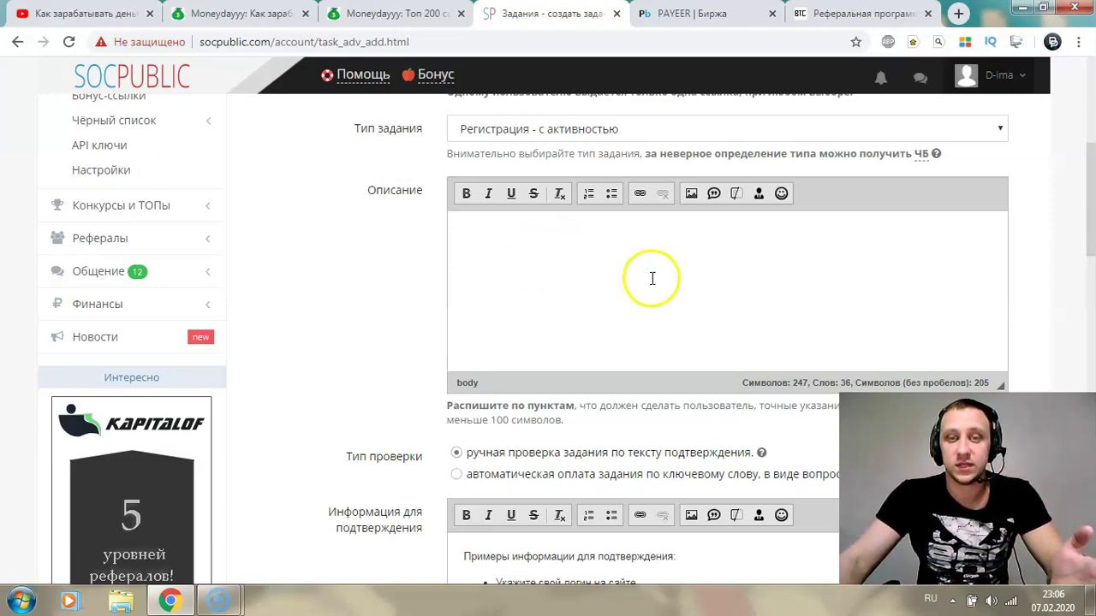
scroll(653, 276, up, 1)
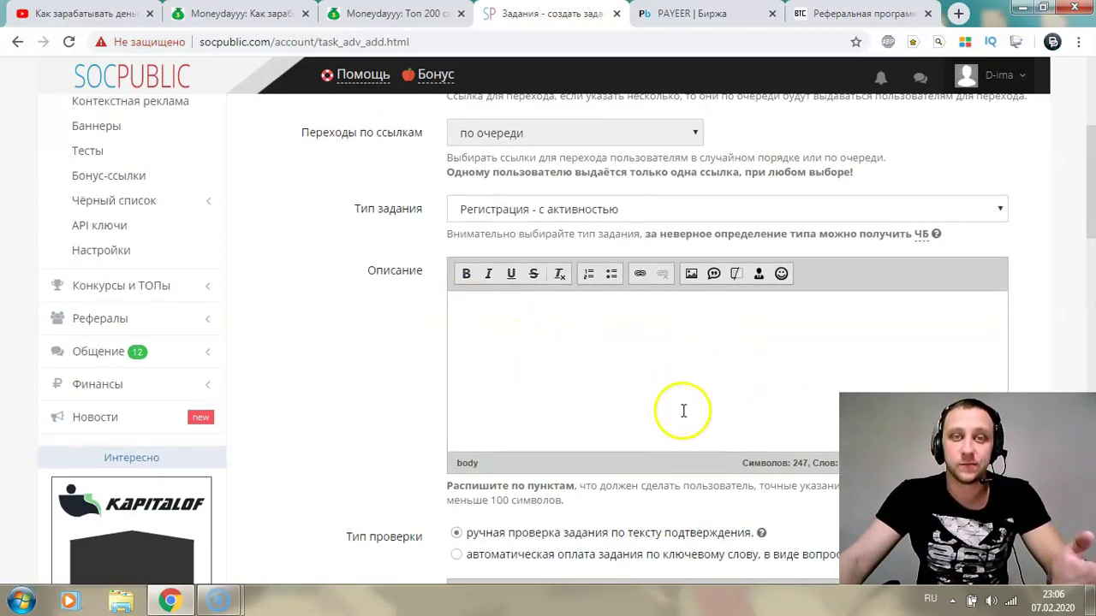
click(492, 330)
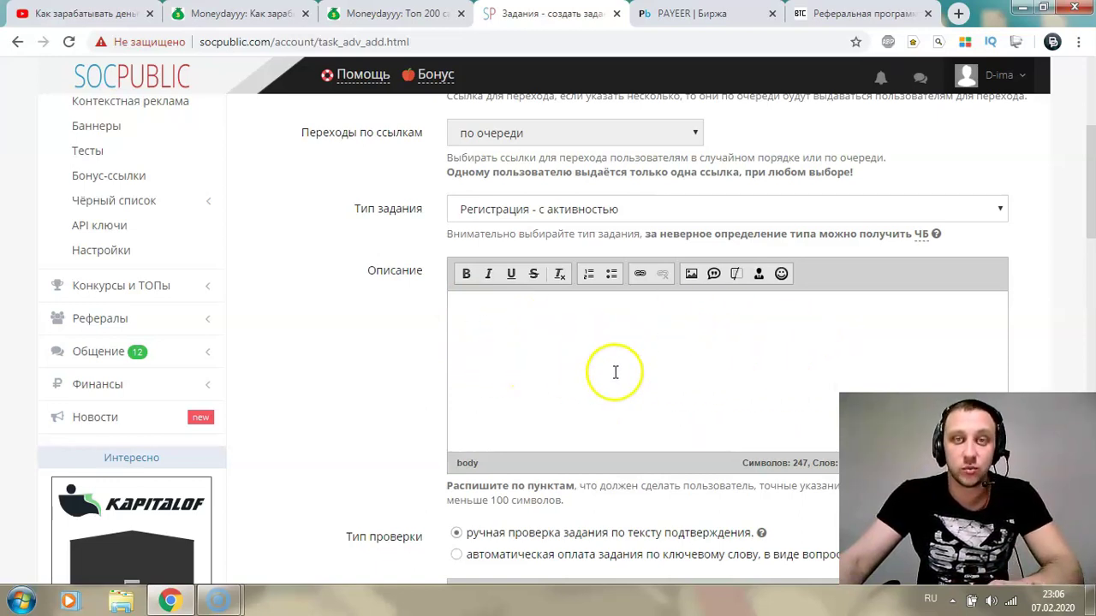
- Select the sample text in the confirmation information of the task, from its opening line to the closing red note
scroll(604, 374, down, 2)
scroll(634, 343, down, 3)
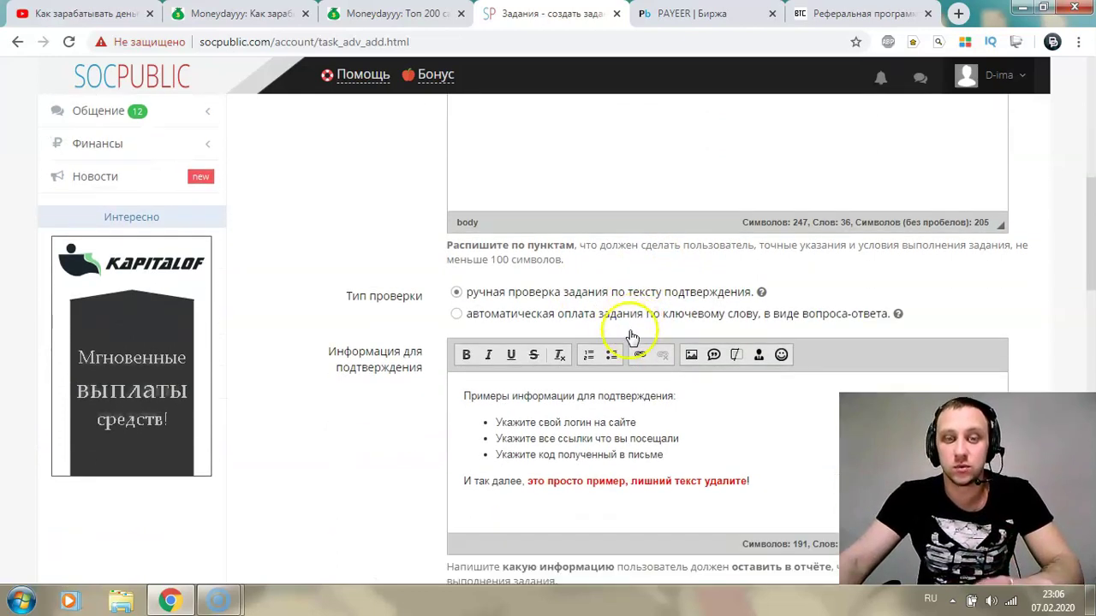
scroll(736, 333, down, 1)
scroll(770, 310, up, 1)
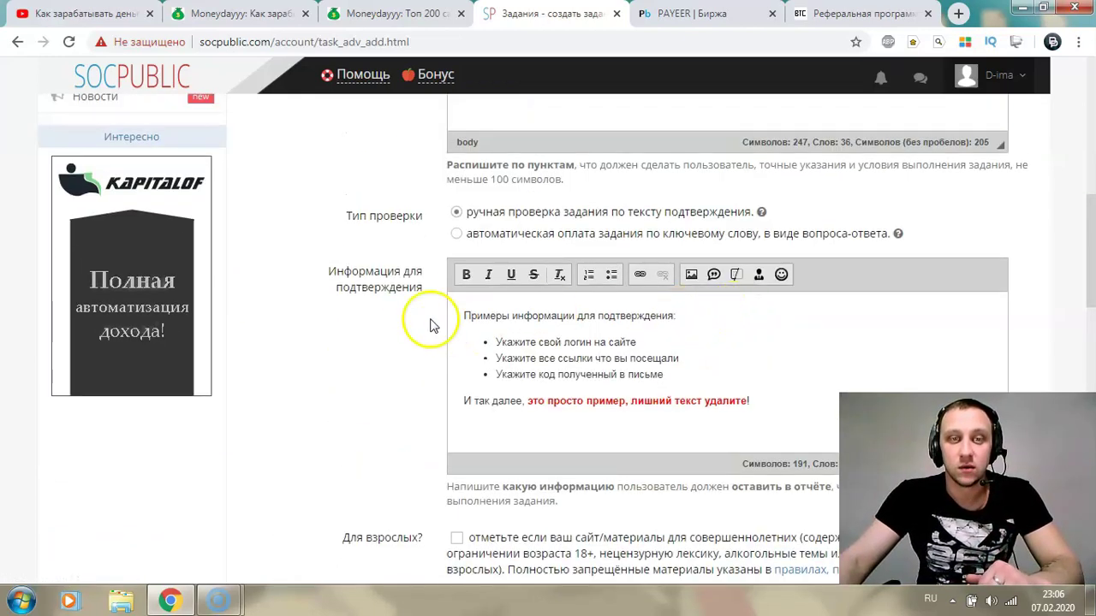
drag(753, 401, 461, 317)
- Switch to adBTC, open its referral market and look through the page
click(860, 13)
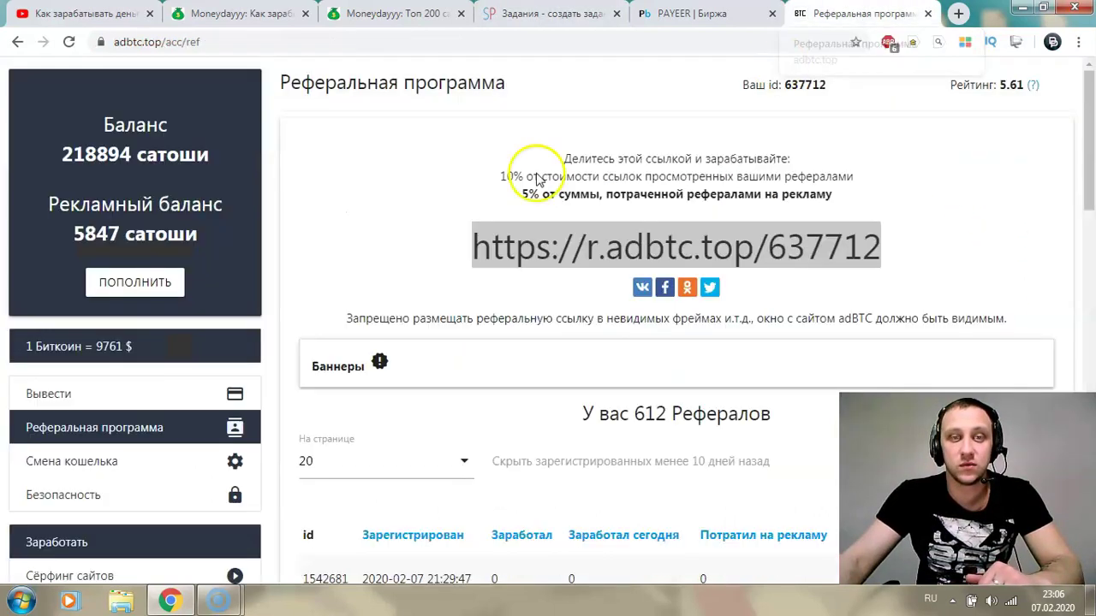
scroll(75, 401, down, 1)
scroll(77, 404, down, 3)
scroll(129, 415, down, 2)
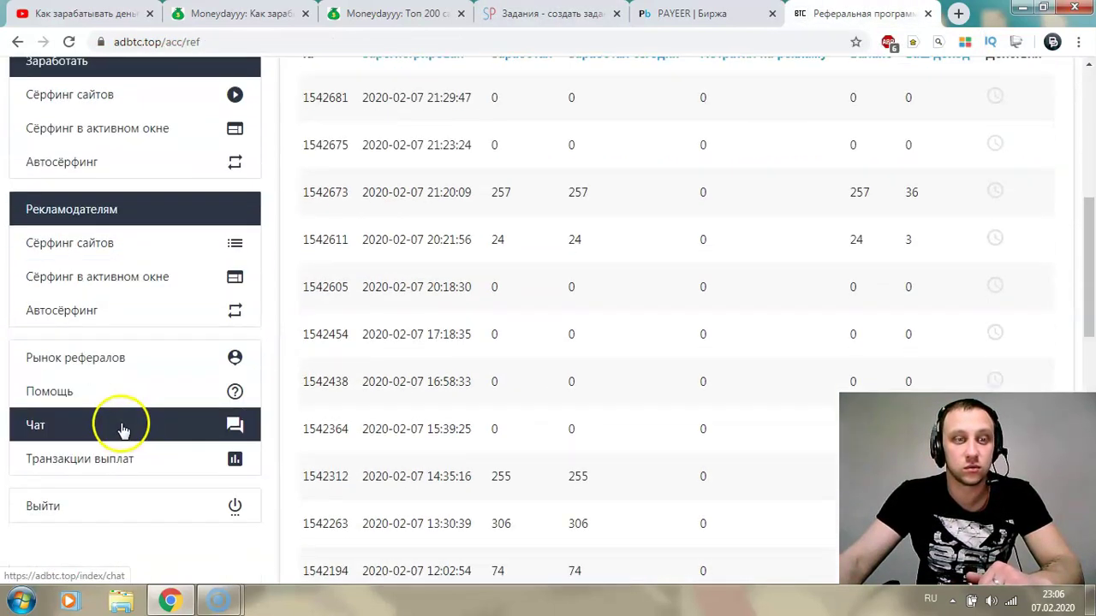
click(92, 366)
scroll(92, 367, up, 2)
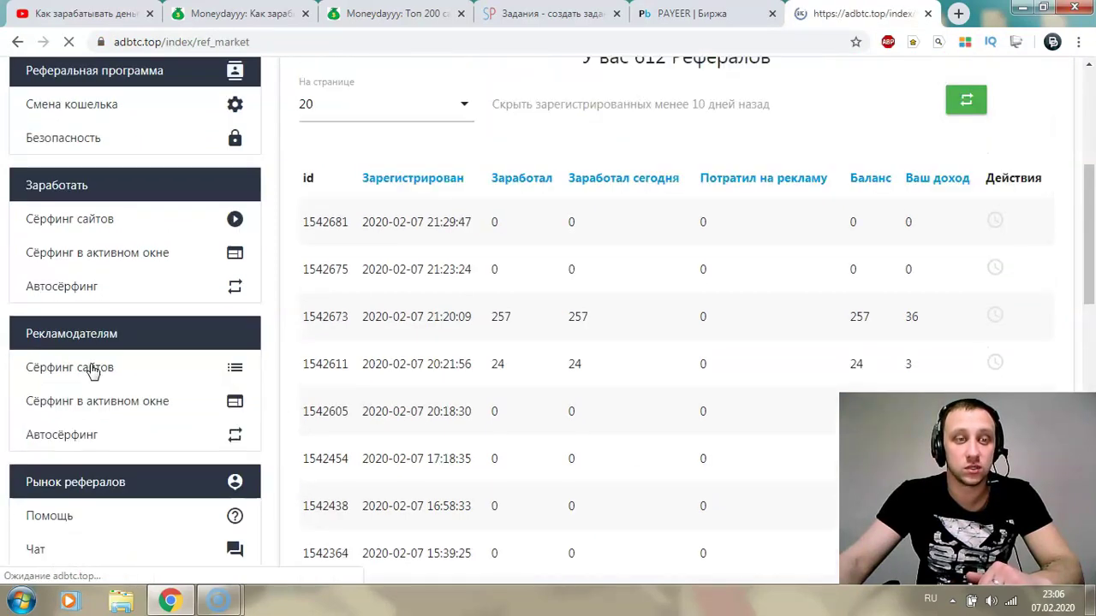
scroll(101, 374, down, 2)
scroll(101, 374, down, 2)
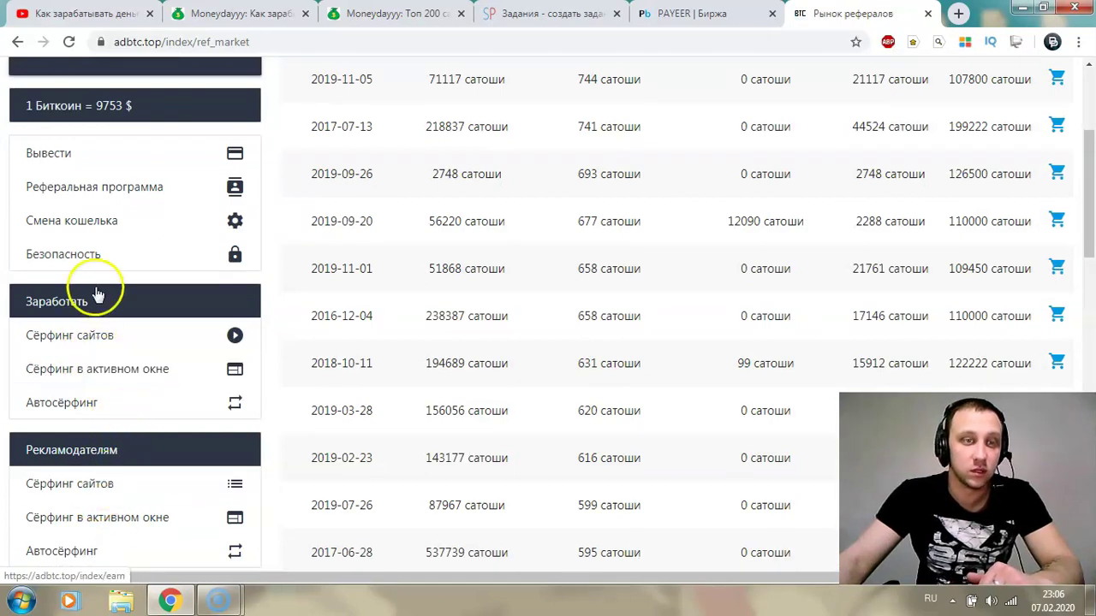
- Open the adBTC referral program page and examine the newest referral's id in the list and the account's own id
click(120, 193)
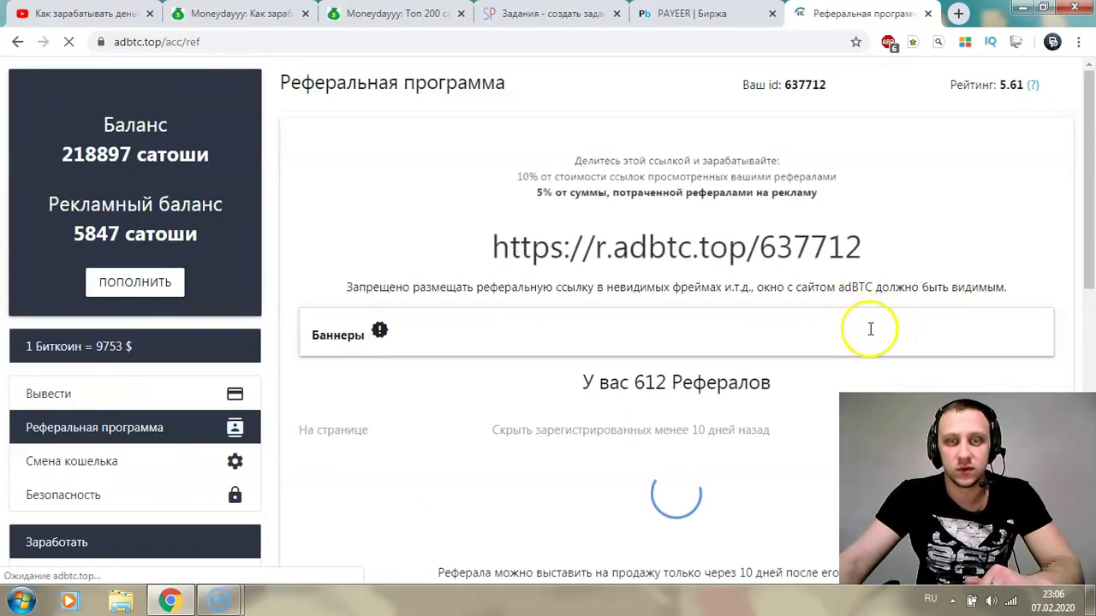
scroll(868, 325, down, 4)
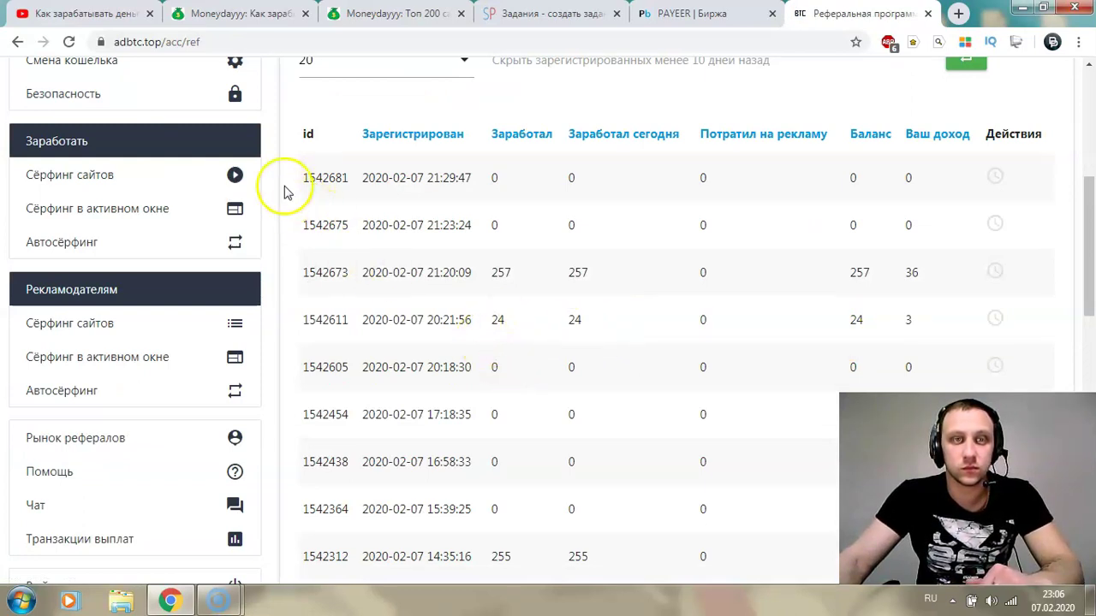
click(328, 140)
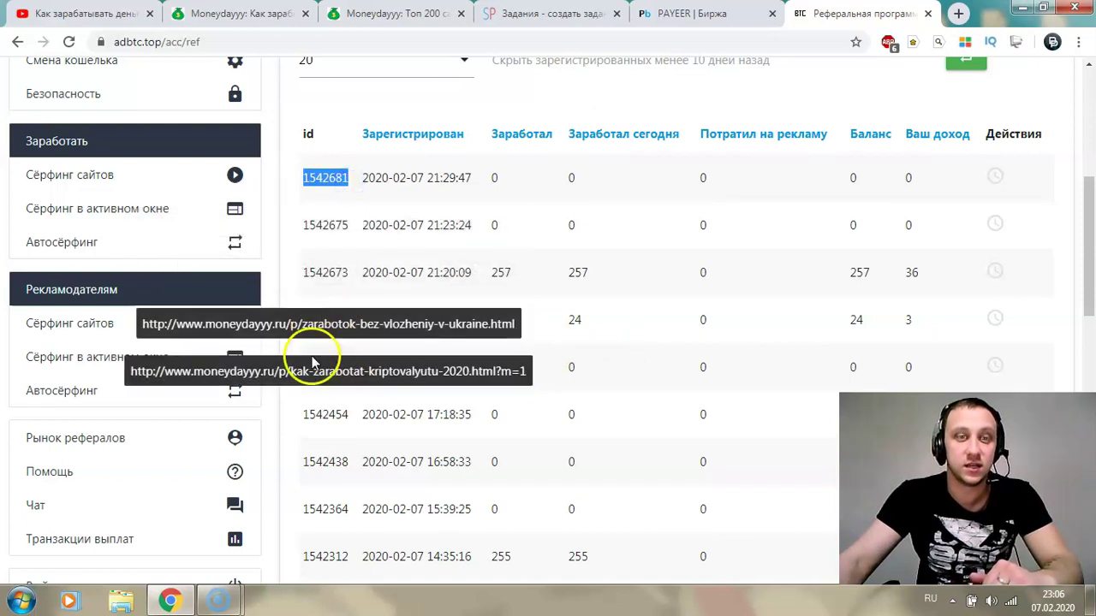
scroll(308, 342, up, 1)
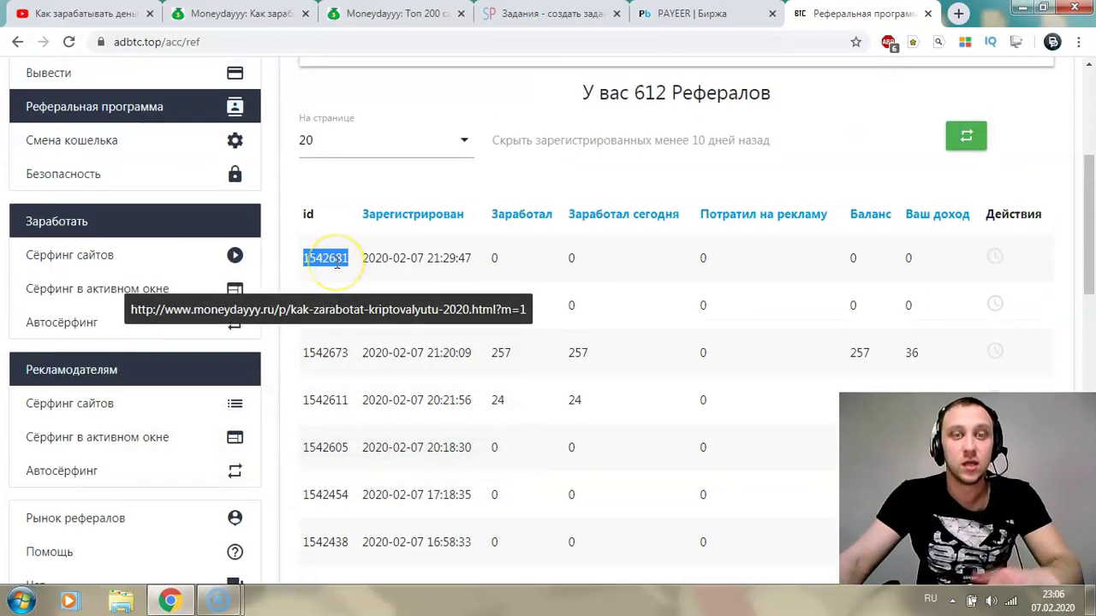
scroll(336, 264, up, 4)
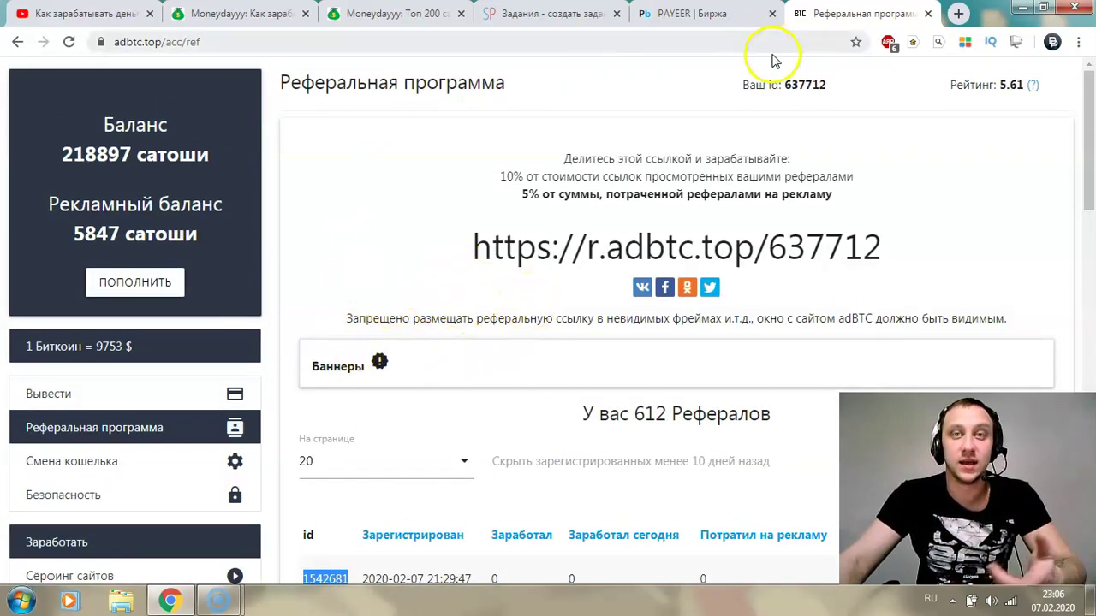
drag(825, 84, 778, 85)
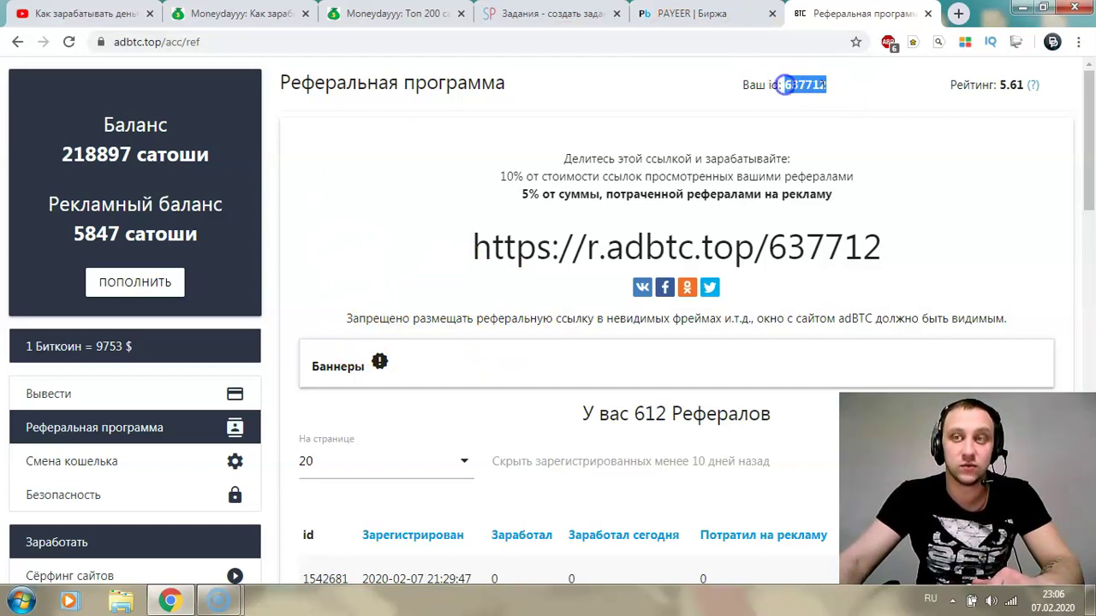
click(843, 89)
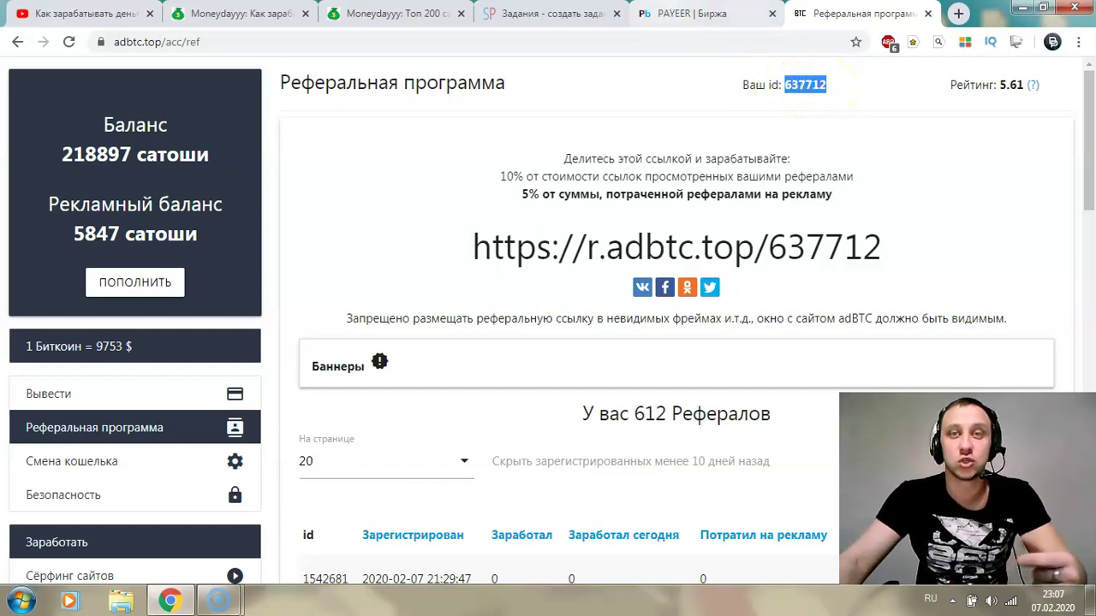
- Return to the SOCPUBLIC task form and review its description, verification type and confirmation information
click(544, 13)
scroll(720, 379, up, 2)
click(570, 301)
click(467, 296)
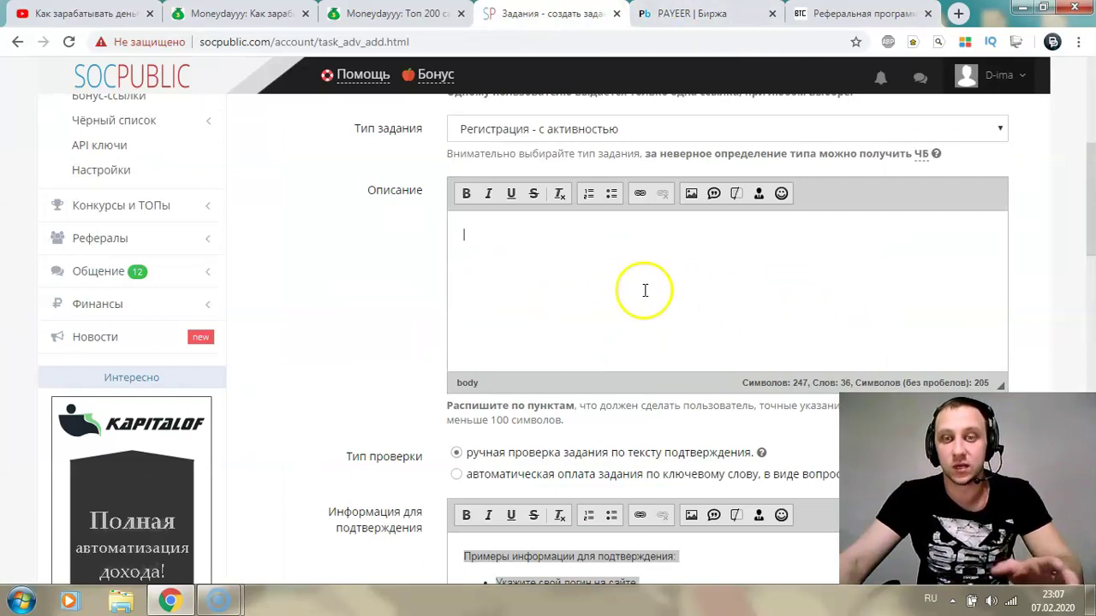
scroll(547, 368, down, 3)
scroll(729, 316, up, 2)
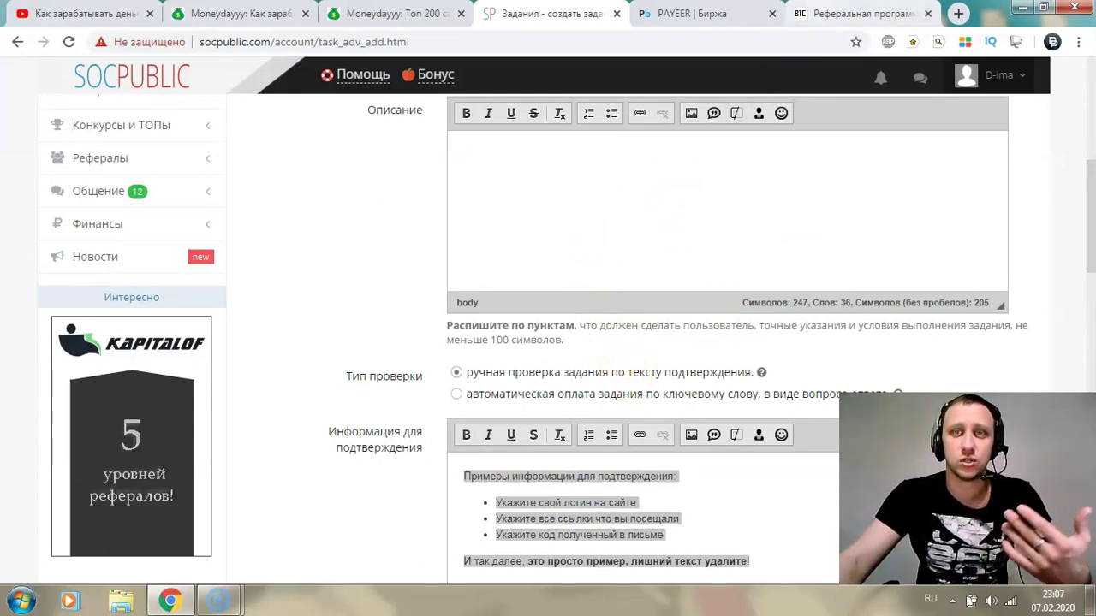
- Look up the newest referral's id in the adBTC referral list and compare it with the confirmation information of the SOCPUBLIC task
click(820, 13)
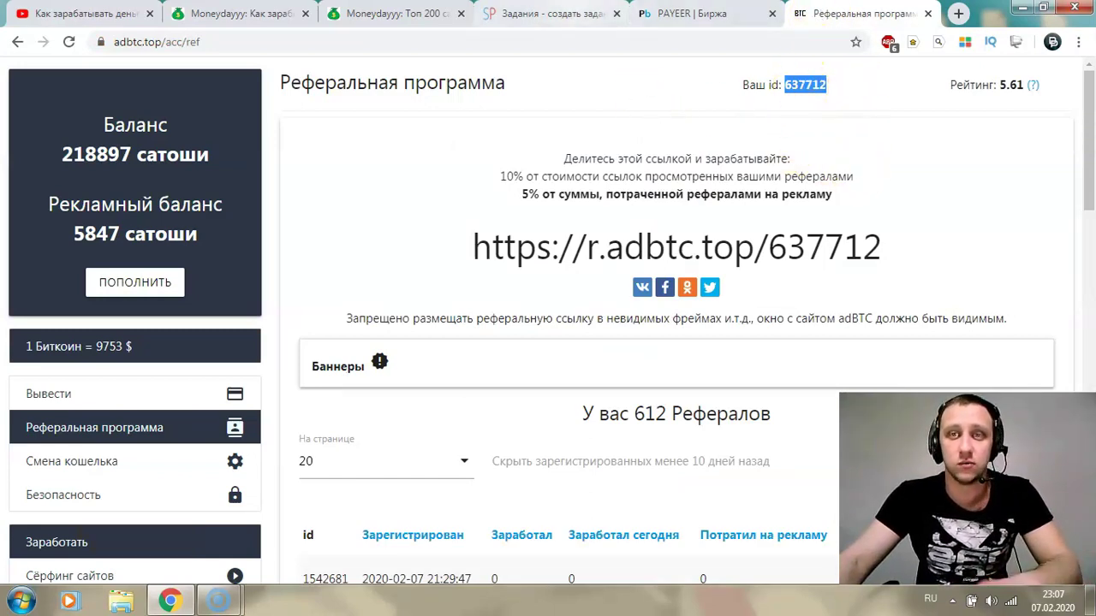
scroll(335, 420, down, 4)
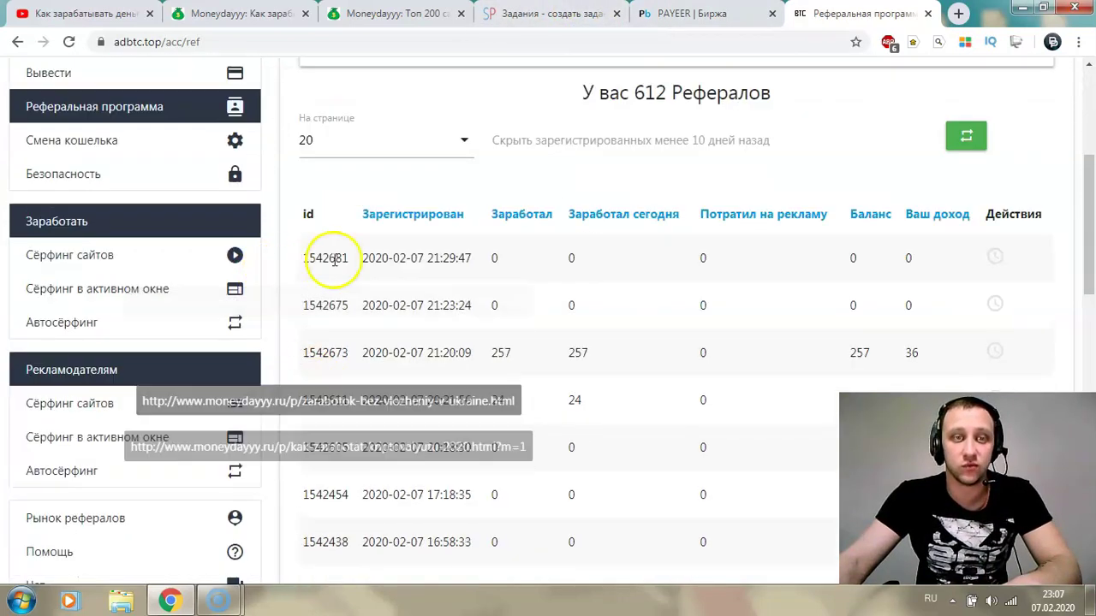
double_click(313, 258)
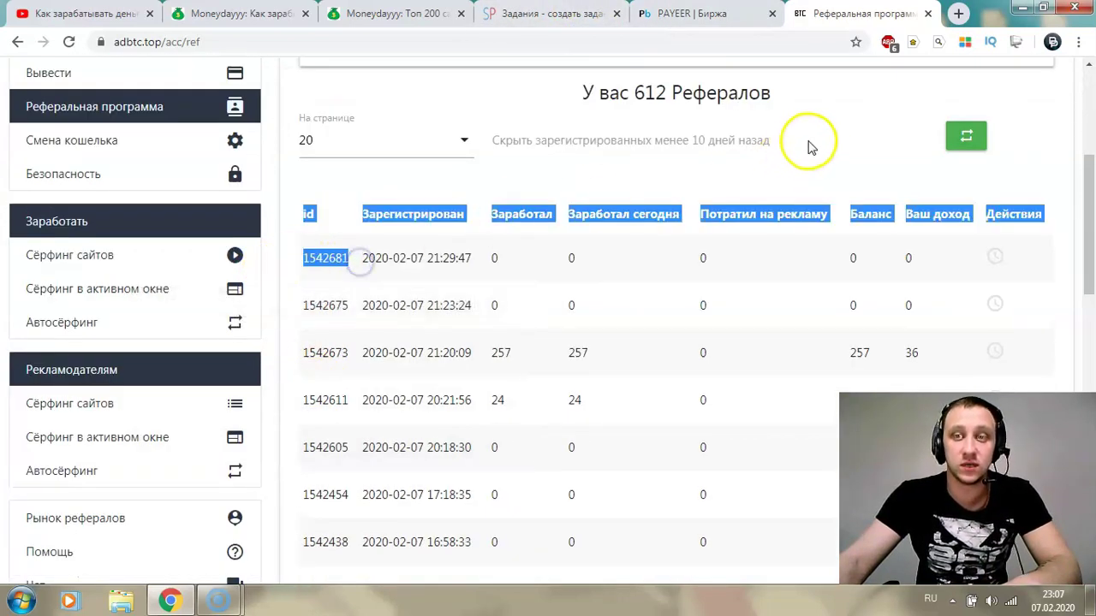
click(878, 138)
scroll(510, 297, up, 4)
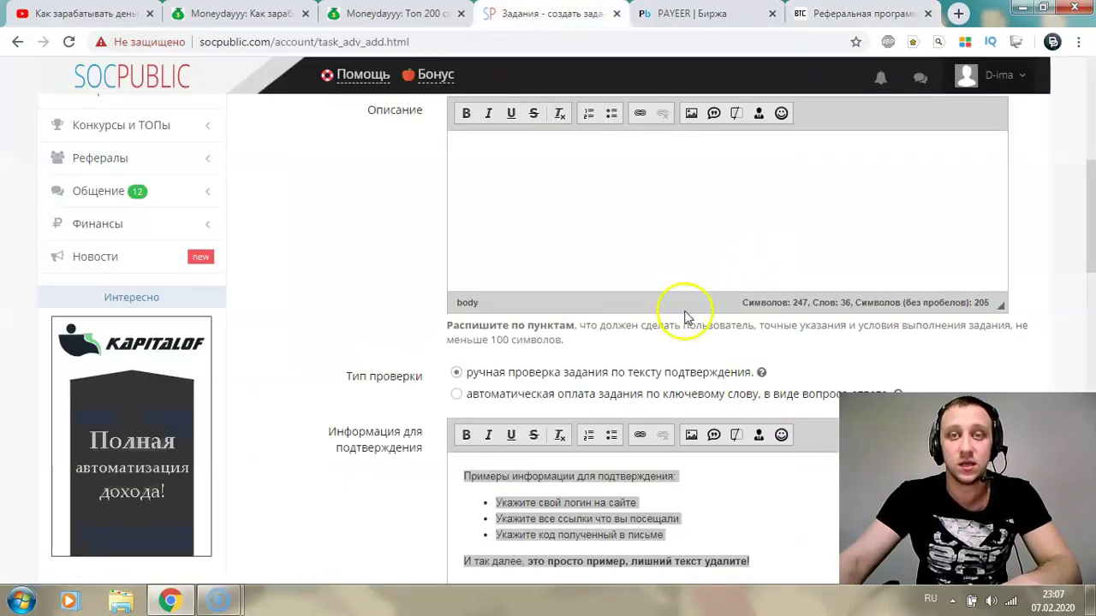
scroll(587, 359, down, 1)
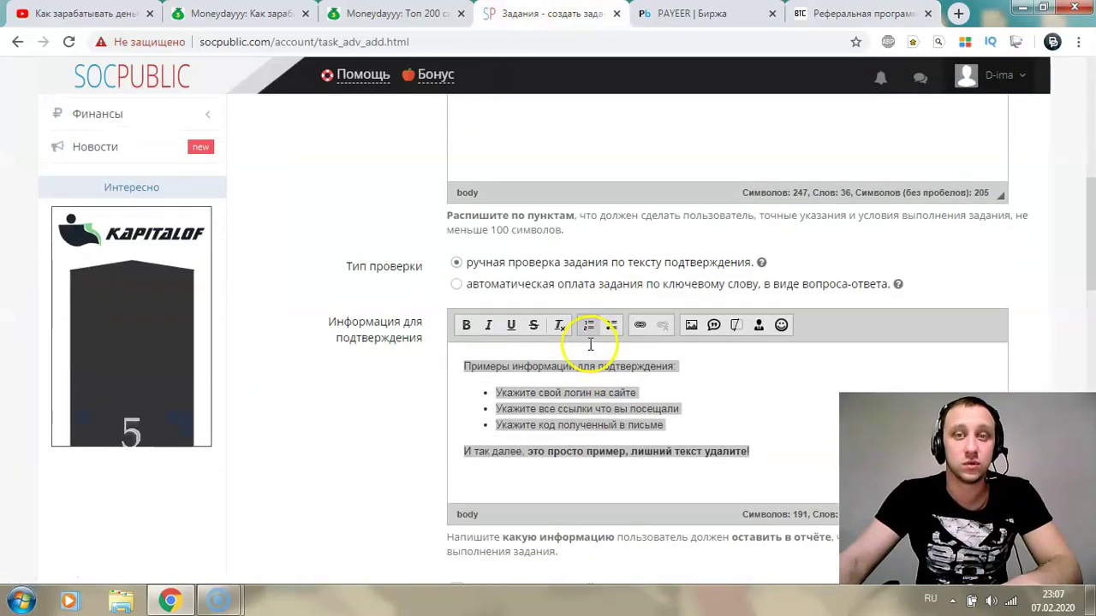
scroll(624, 214, up, 2)
- Switch to adBTC and check the earnings and balance of the third referral in the list
click(821, 14)
scroll(519, 452, down, 3)
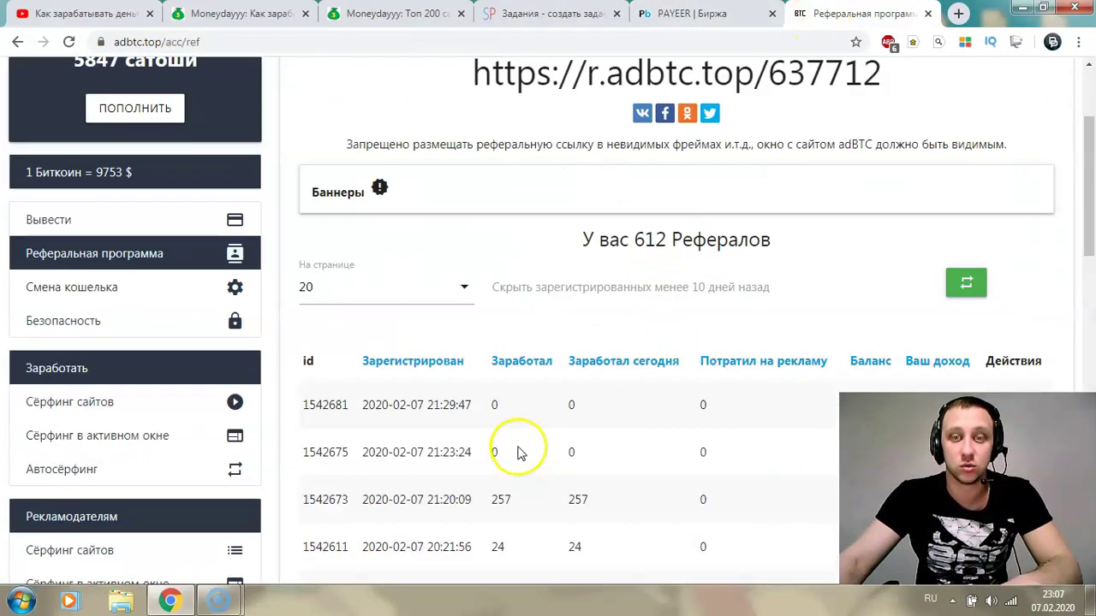
drag(496, 357, 864, 352)
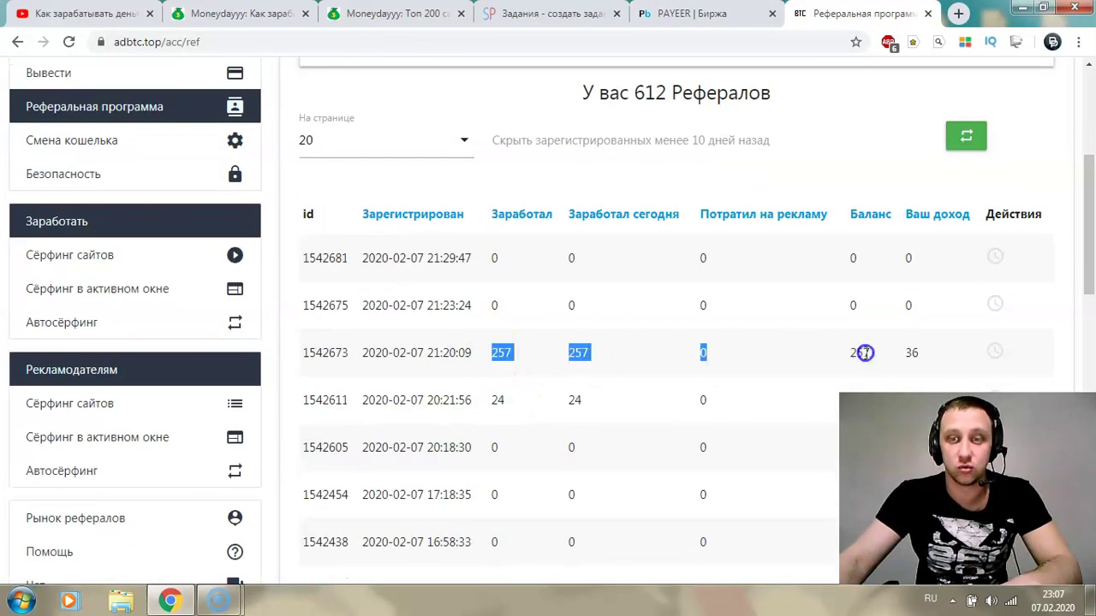
click(856, 133)
- Return to the SOCPUBLIC task form and review its confirmation, targeting, restriction and cost settings
click(556, 14)
scroll(639, 303, down, 3)
scroll(642, 325, down, 1)
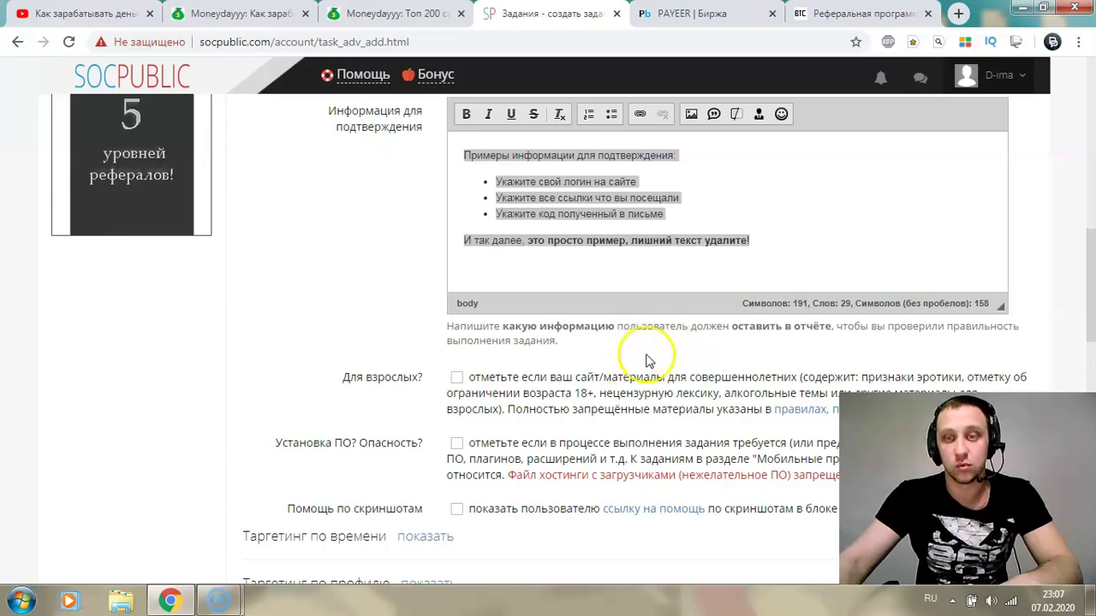
scroll(634, 354, down, 2)
scroll(570, 384, down, 2)
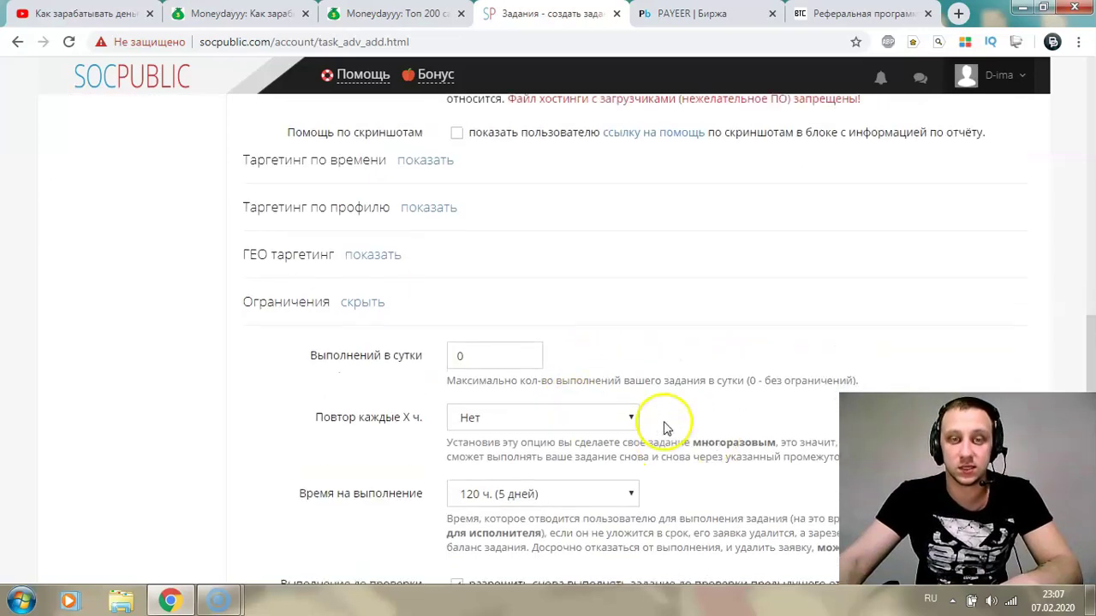
scroll(658, 423, up, 8)
scroll(624, 426, down, 7)
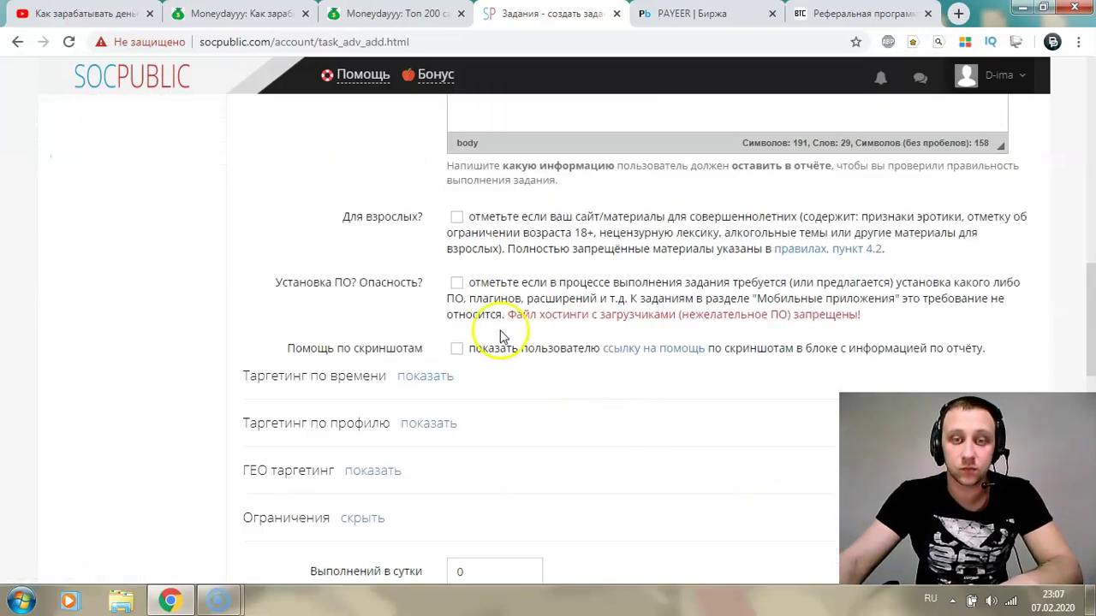
scroll(526, 215, down, 7)
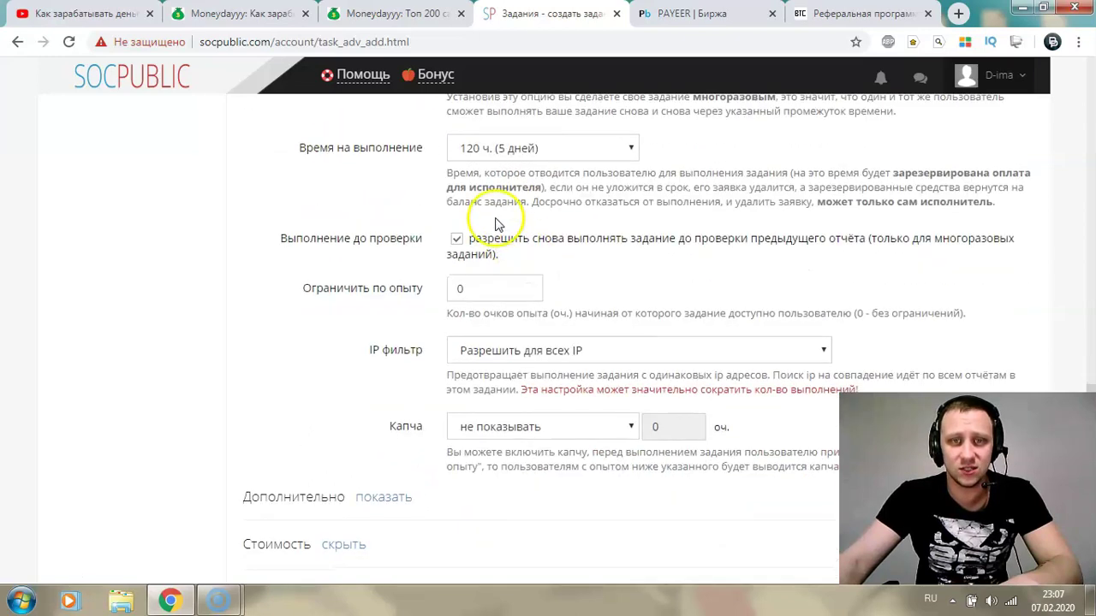
scroll(554, 368, down, 2)
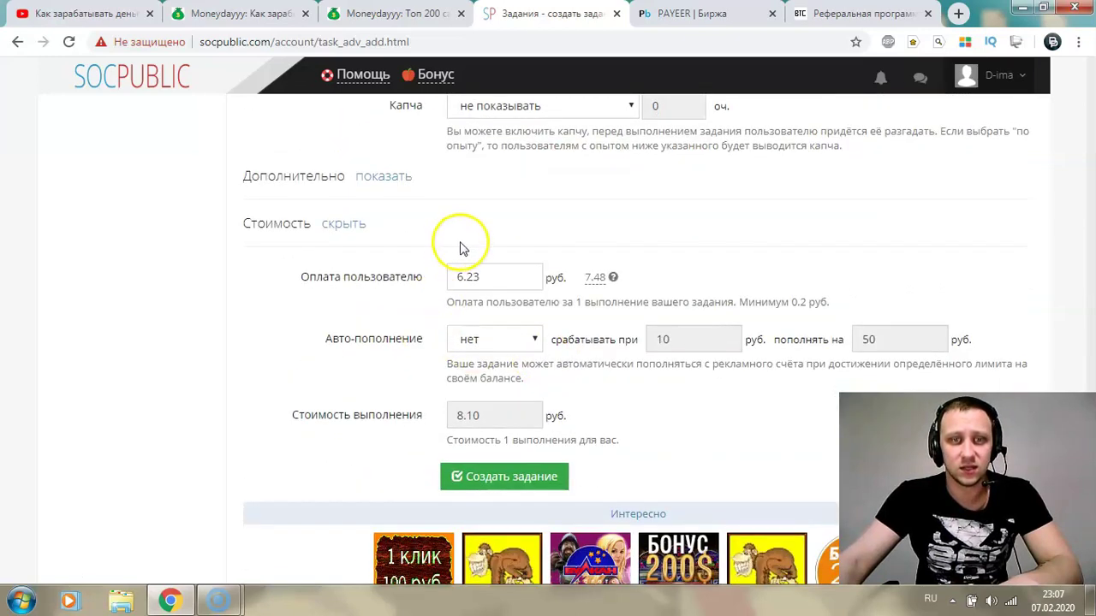
- Set the user's payment for one completion of the task to 2 rubles
drag(502, 281, 421, 289)
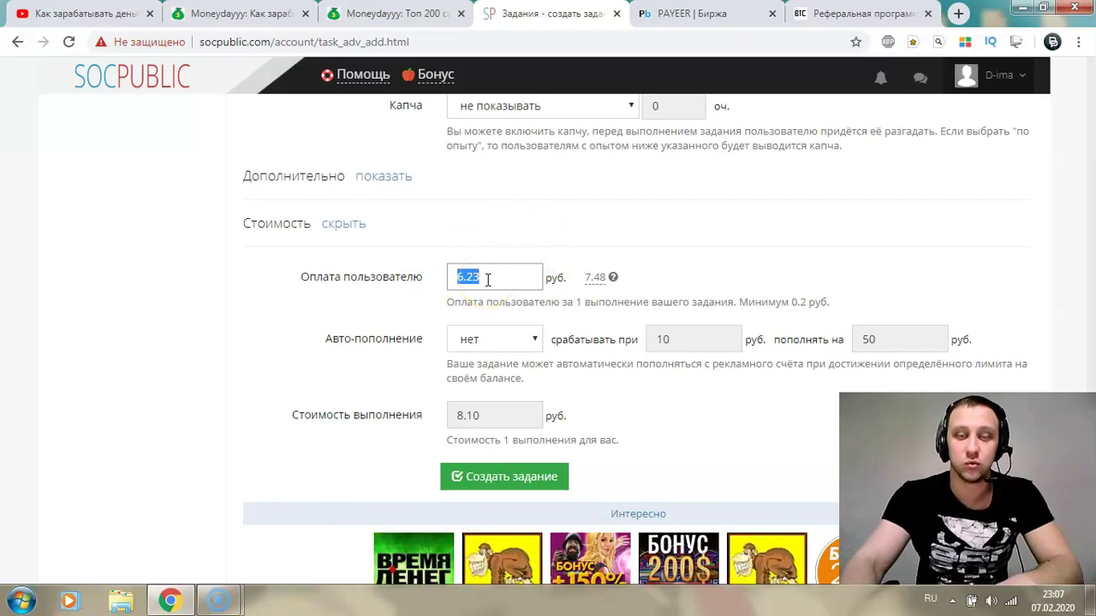
text(1)
text(2)
click(437, 281)
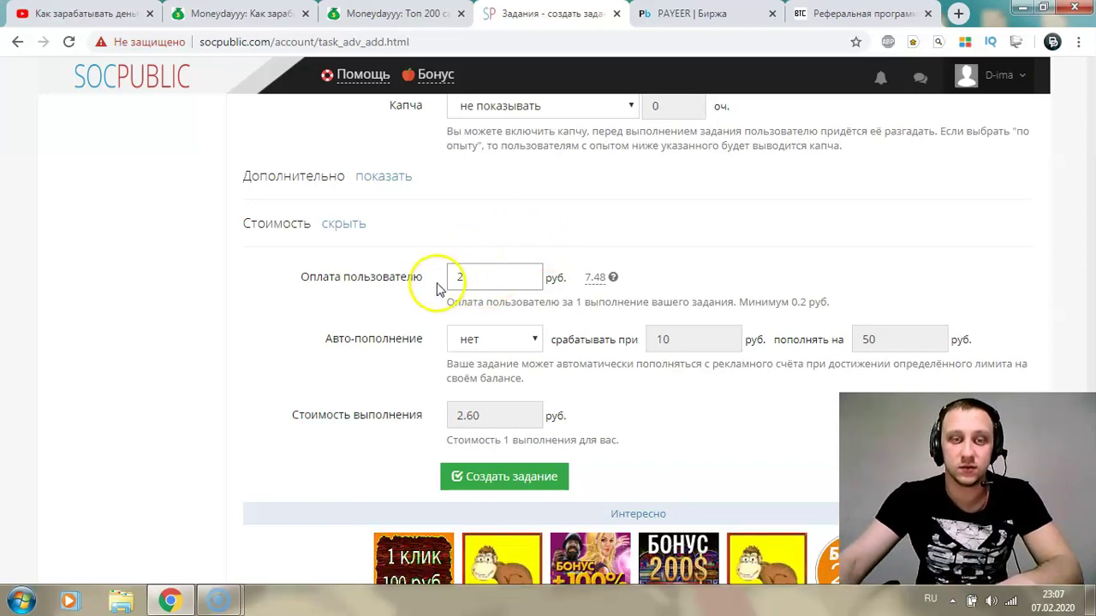
click(504, 415)
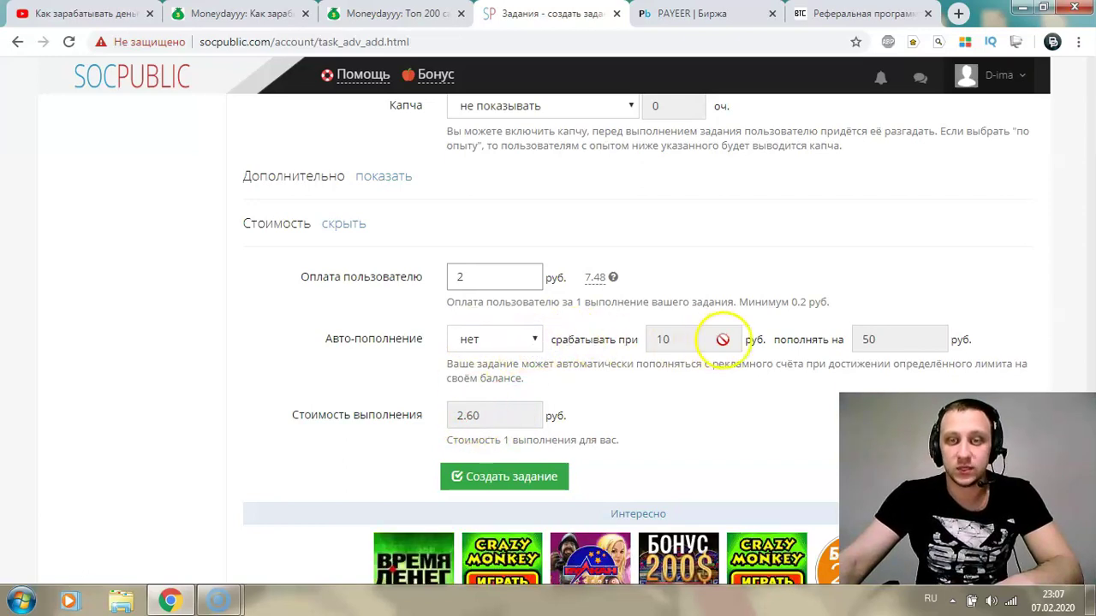
scroll(469, 358, down, 1)
click(492, 397)
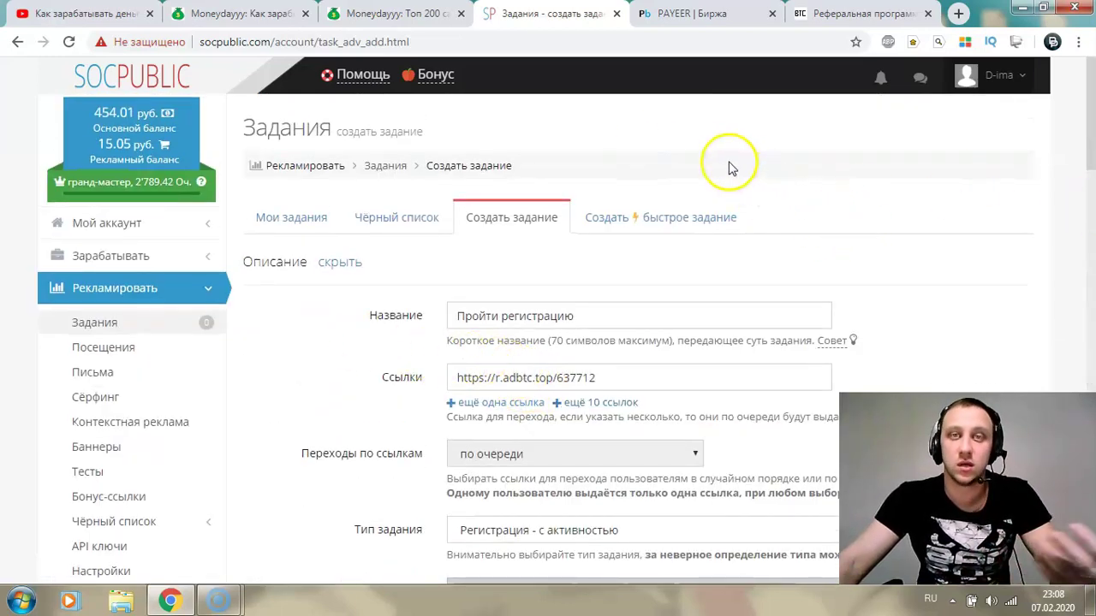
- Close the adBTC referral program, SOCPUBLIC task form and Payeer exchange pages
key(ctrl+9)
scroll(317, 274, up, 4)
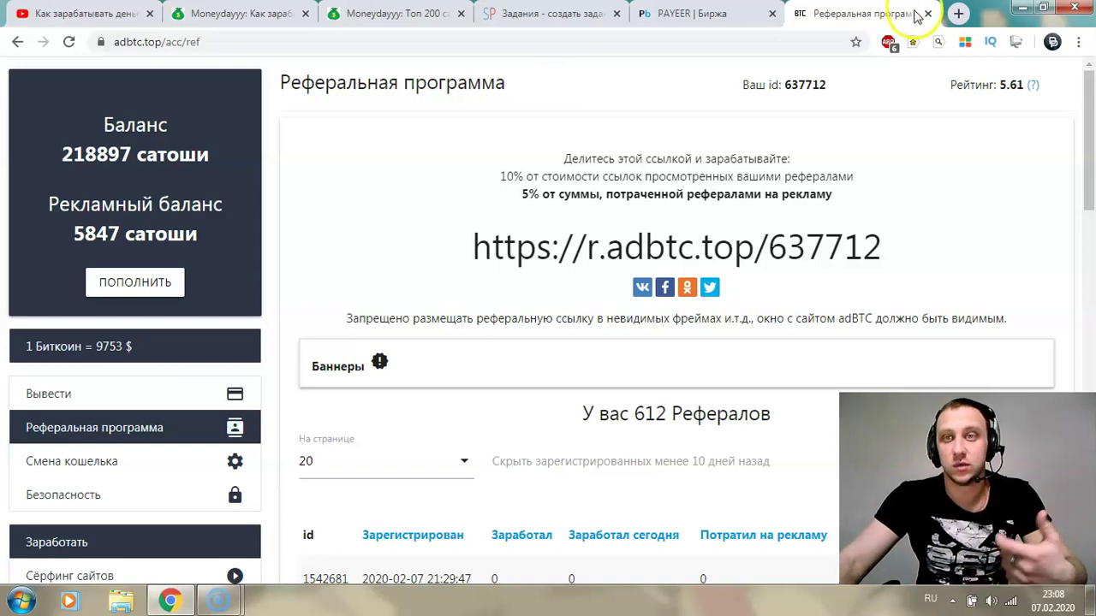
click(927, 14)
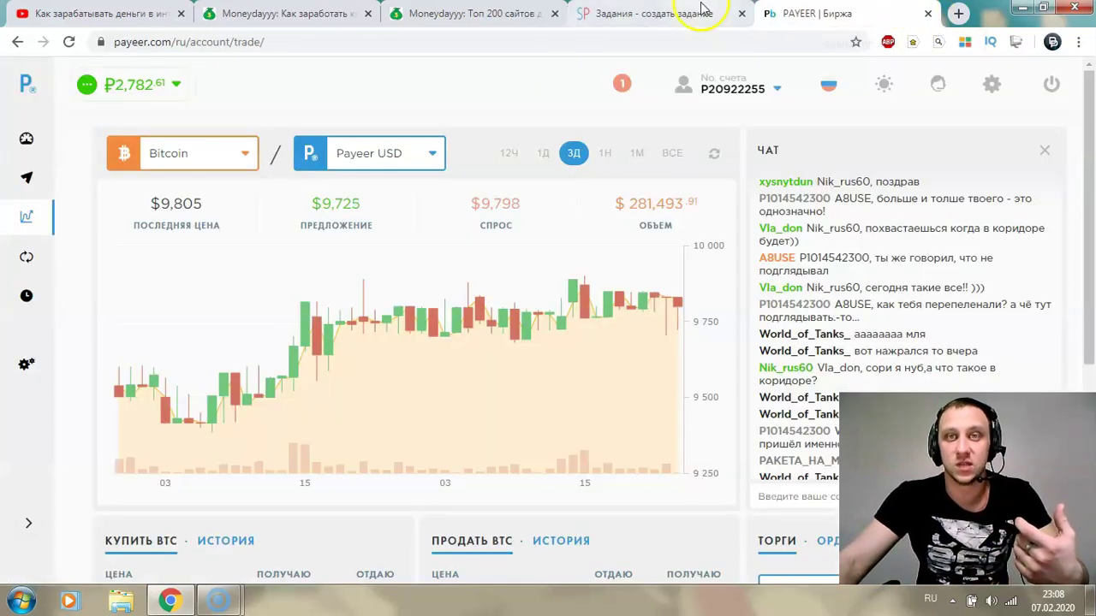
click(740, 21)
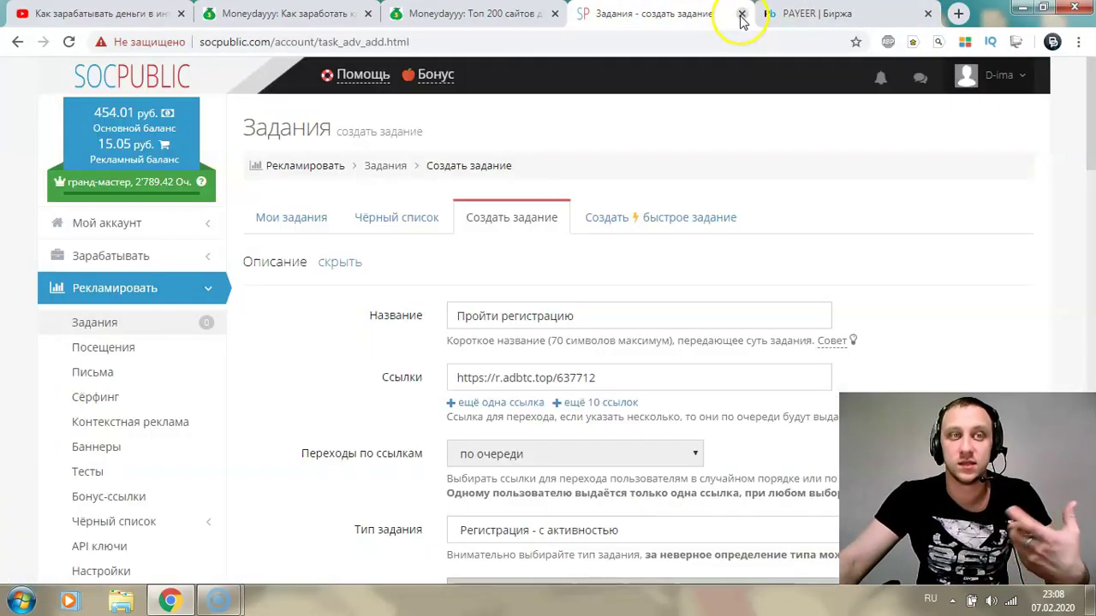
click(742, 14)
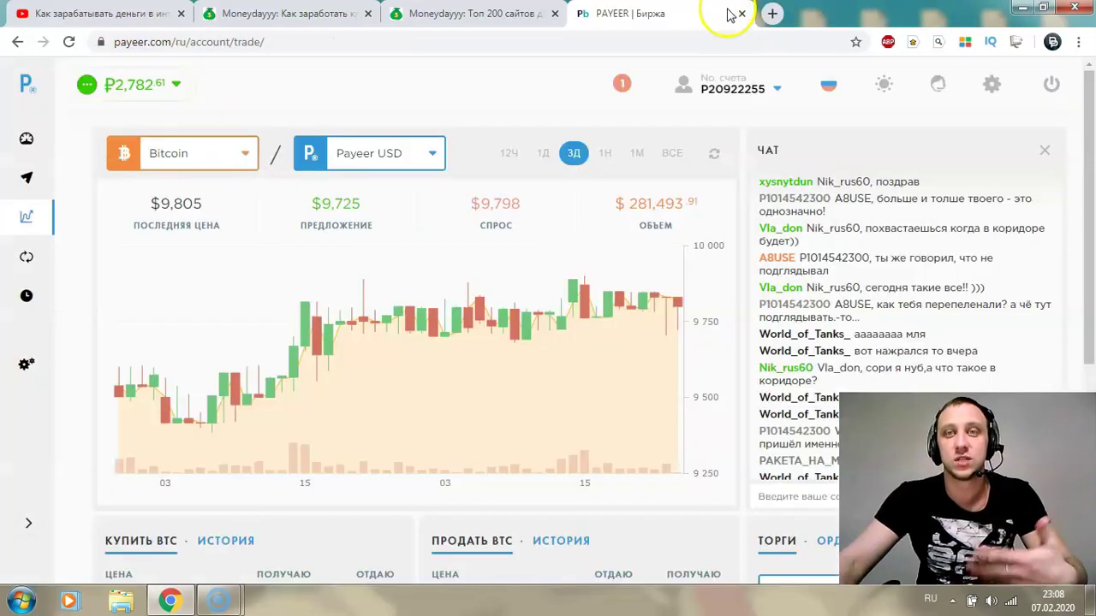
key(ctrl+w)
- Go back to the start of Moneydayyy's top 200 sites article and look over its list of top 7 cryptocurrency earning sites
scroll(445, 291, up, 8)
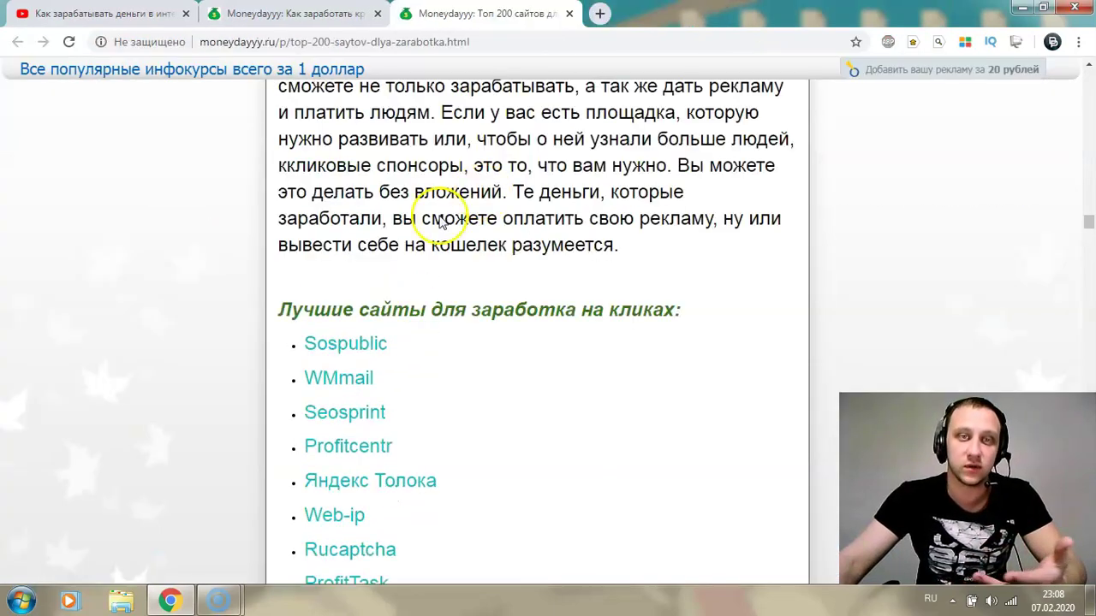
drag(1088, 214, 1087, 68)
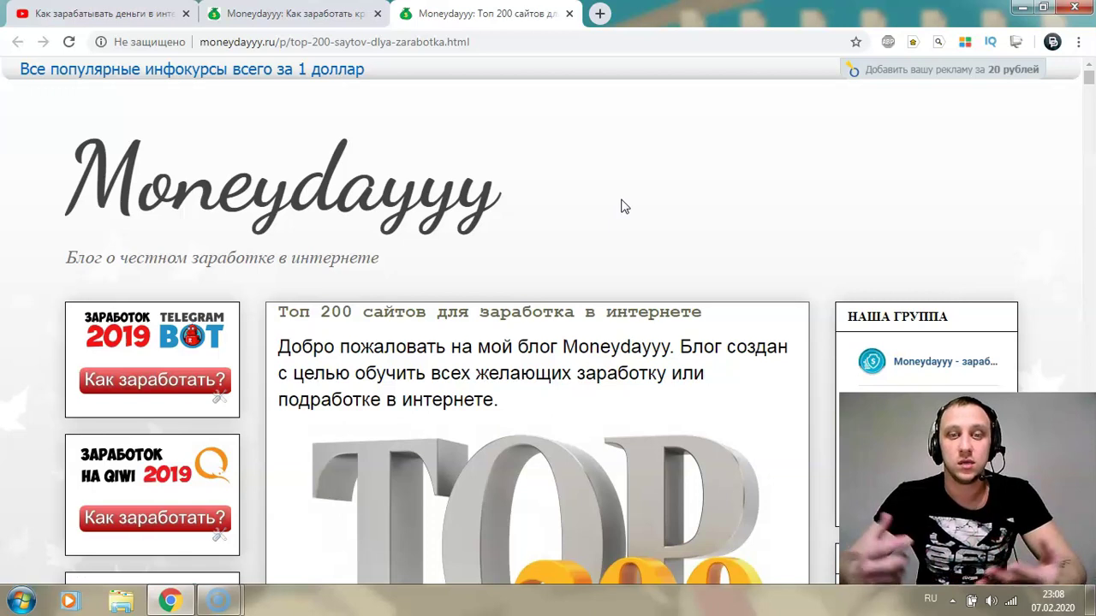
key(ctrl+shift+Tab)
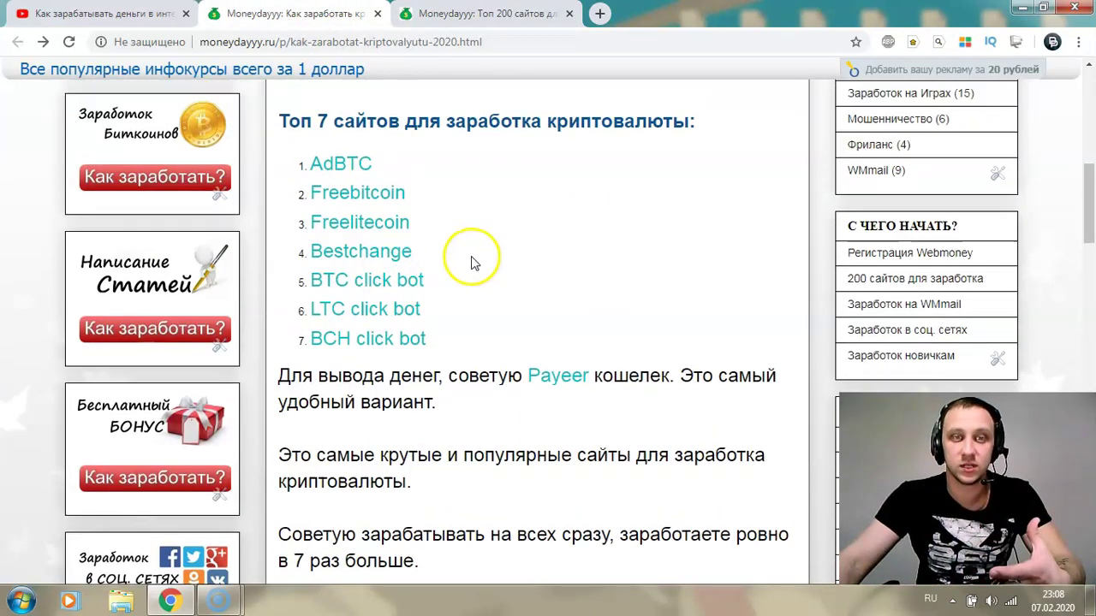
scroll(470, 260, up, 2)
drag(377, 303, 308, 304)
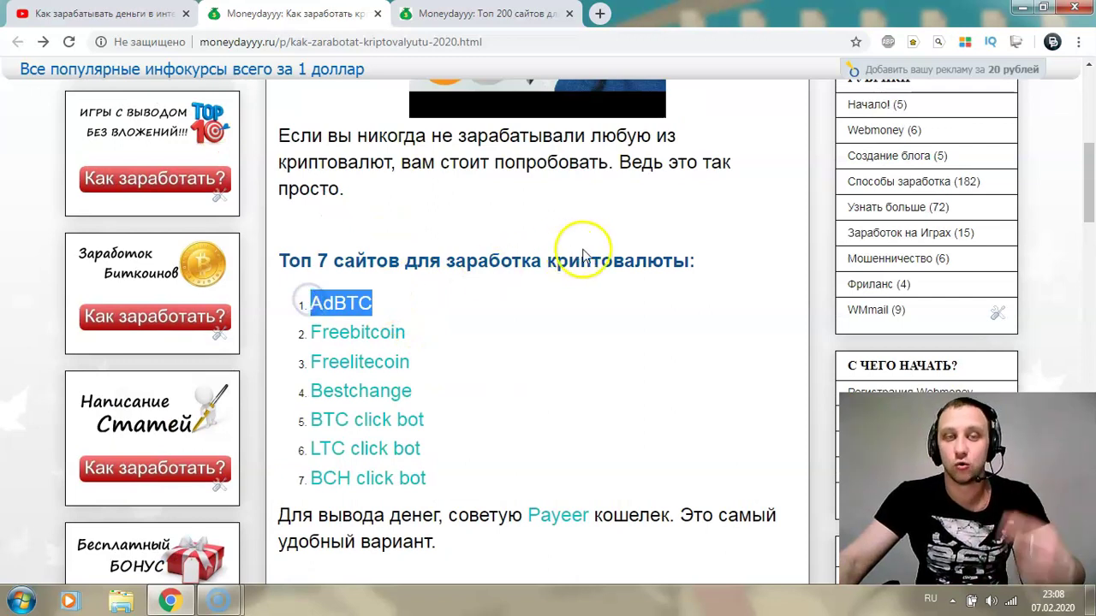
click(689, 265)
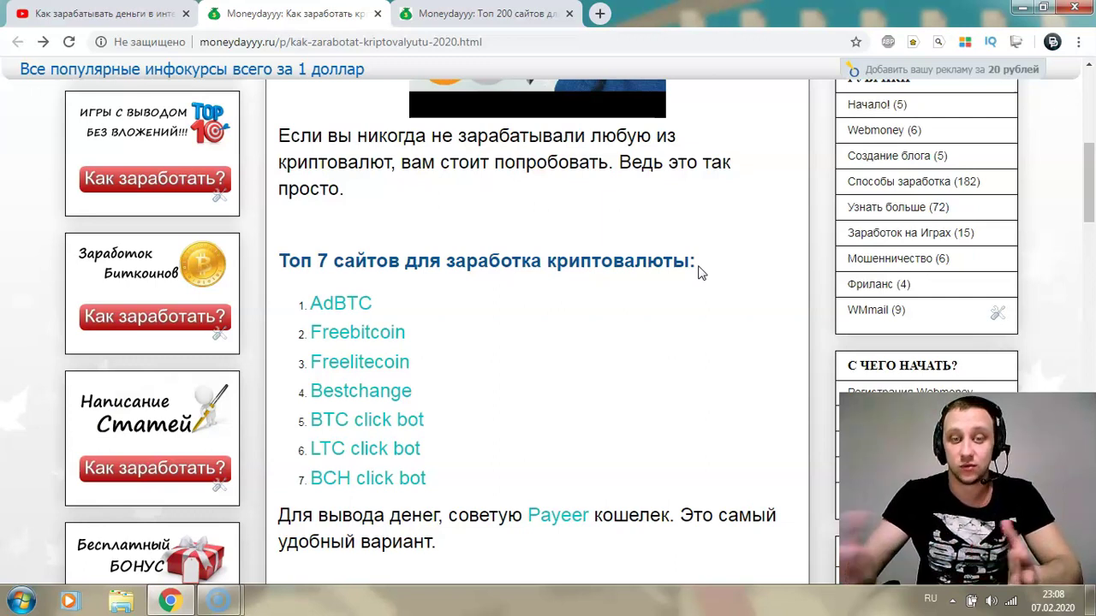
scroll(617, 393, up, 1)
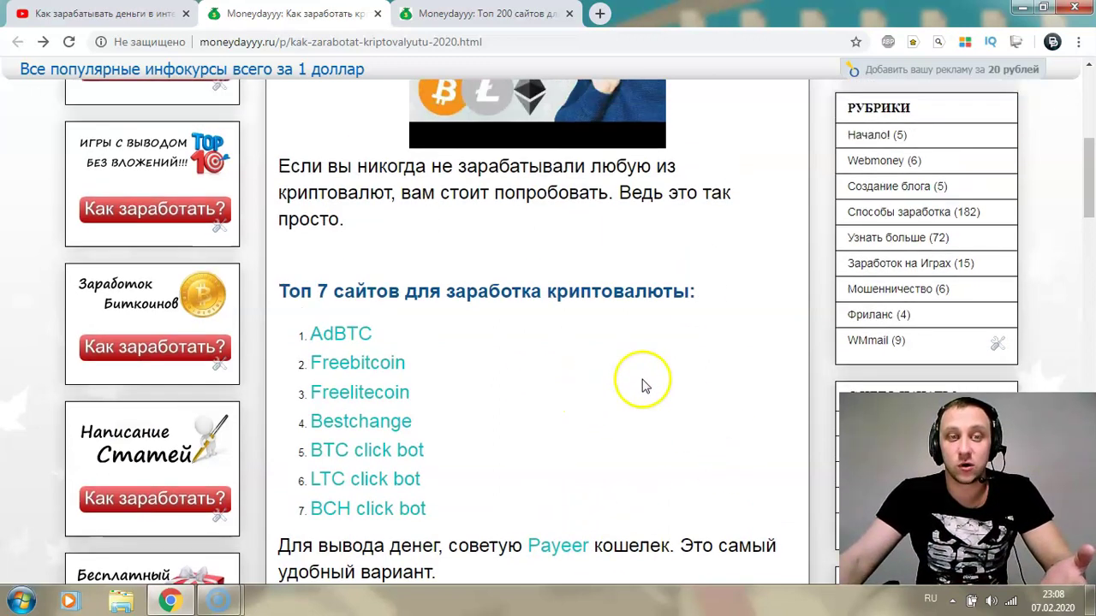
- Examine the Payeer wallet recommendation and earning advice below the list of top 7 cryptocurrency earning sites
scroll(689, 364, down, 2)
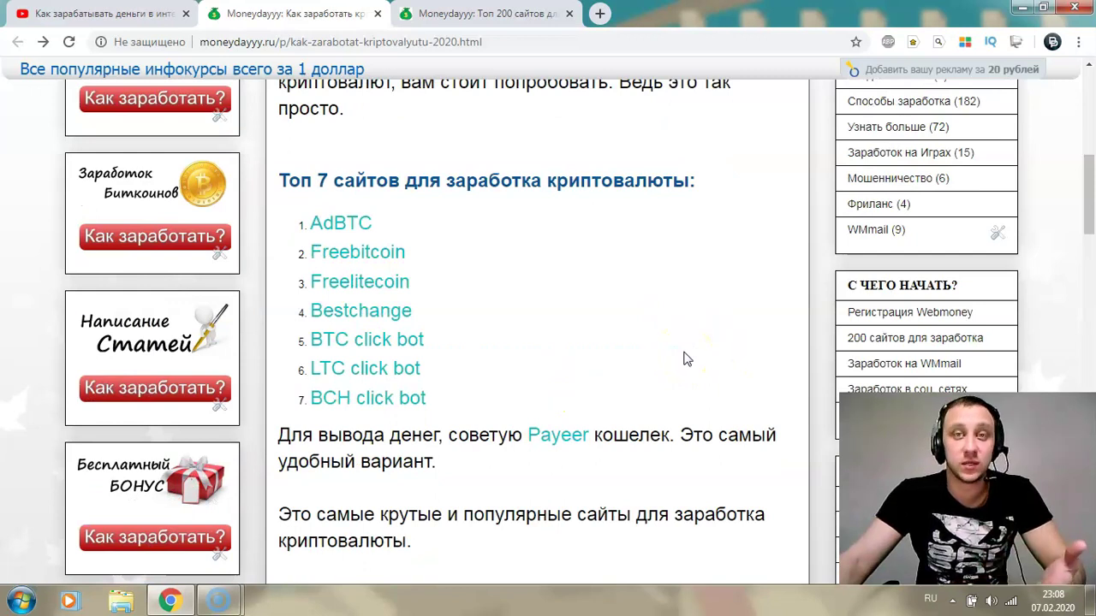
scroll(669, 359, up, 1)
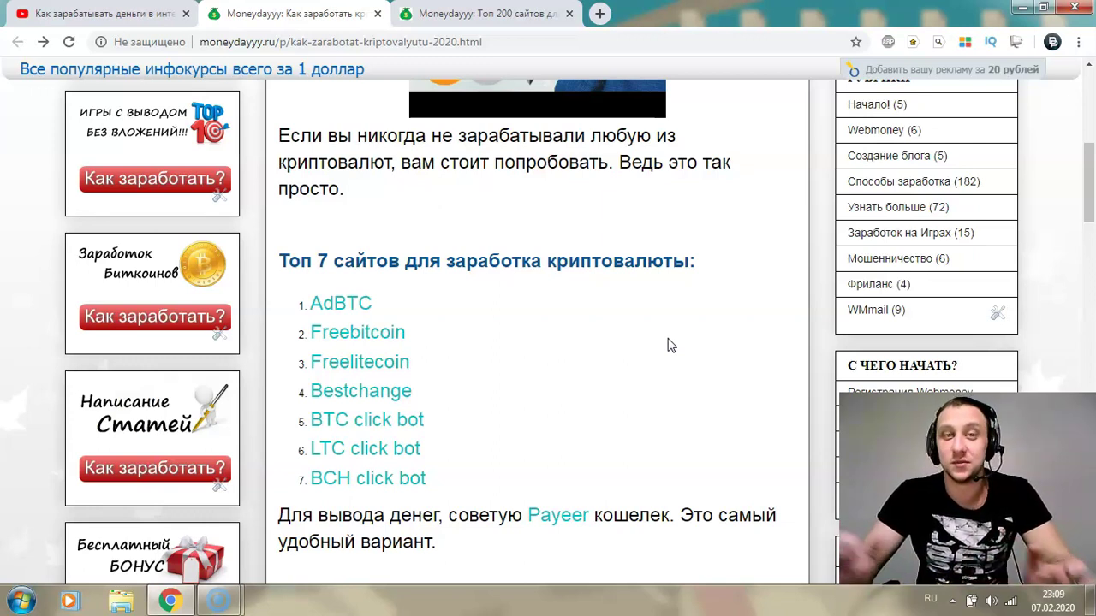
scroll(560, 374, down, 1)
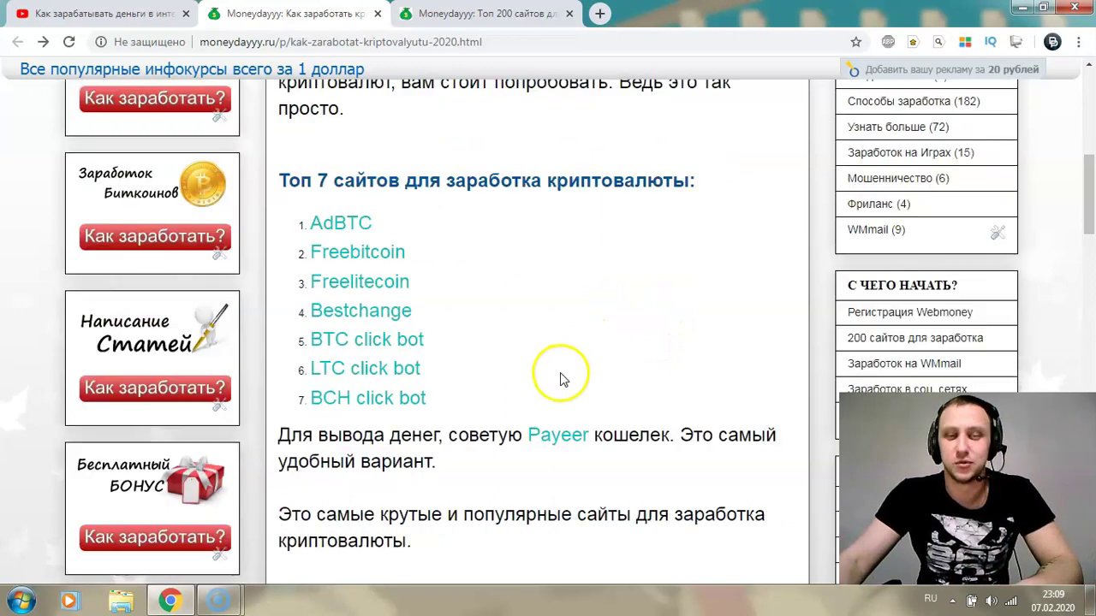
scroll(587, 381, down, 1)
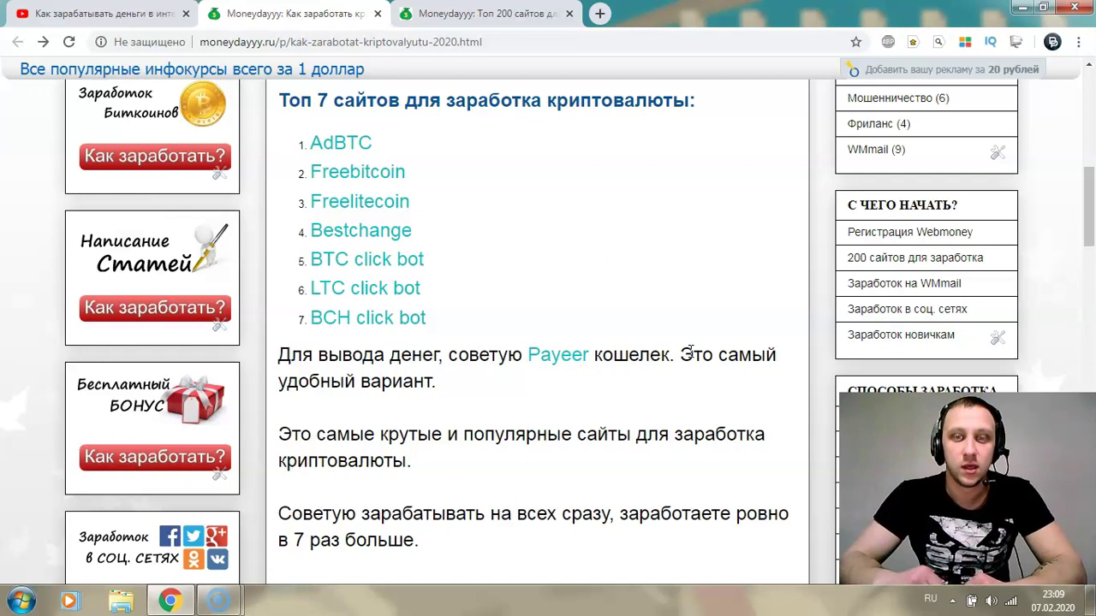
click(642, 363)
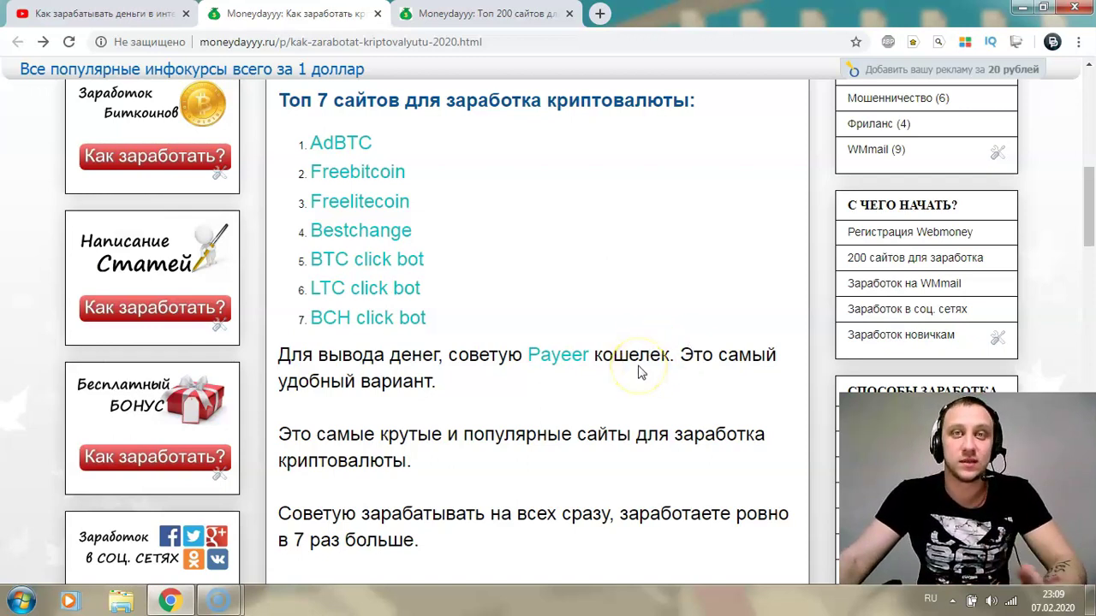
click(609, 355)
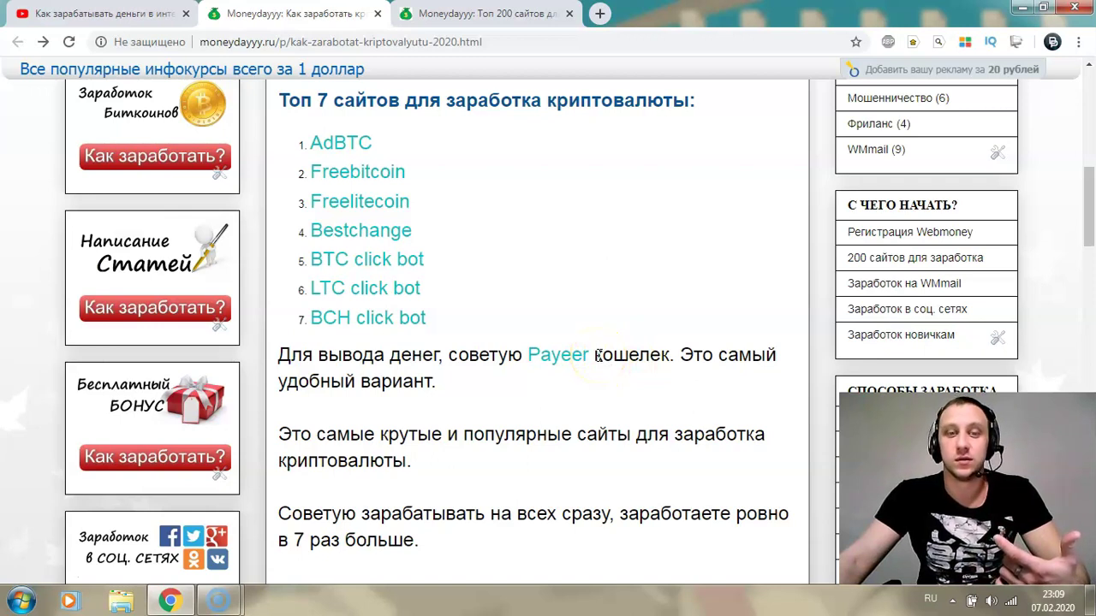
click(623, 361)
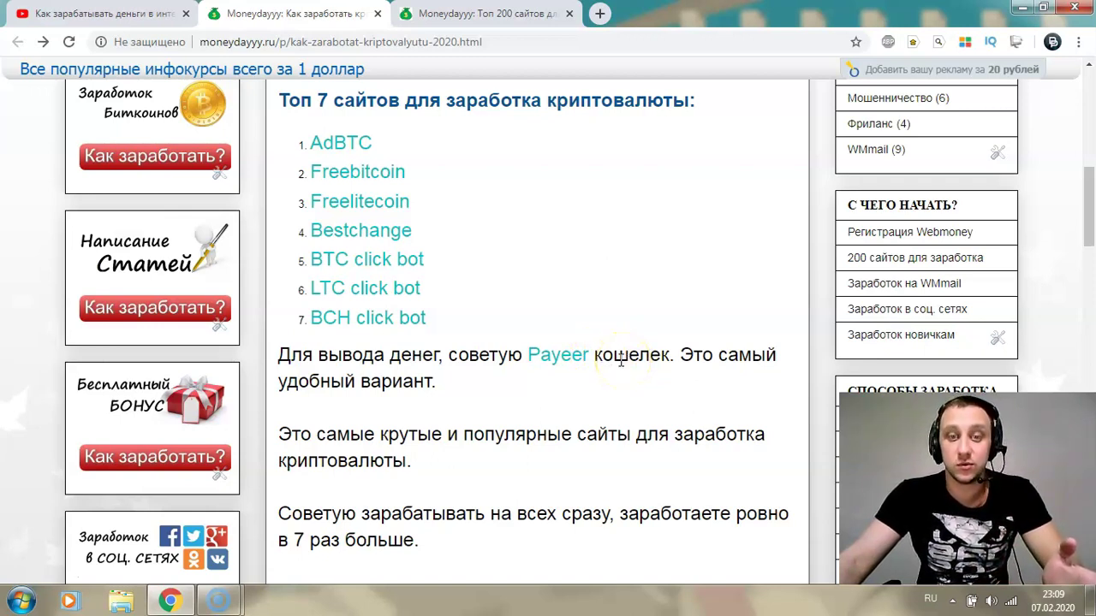
click(601, 359)
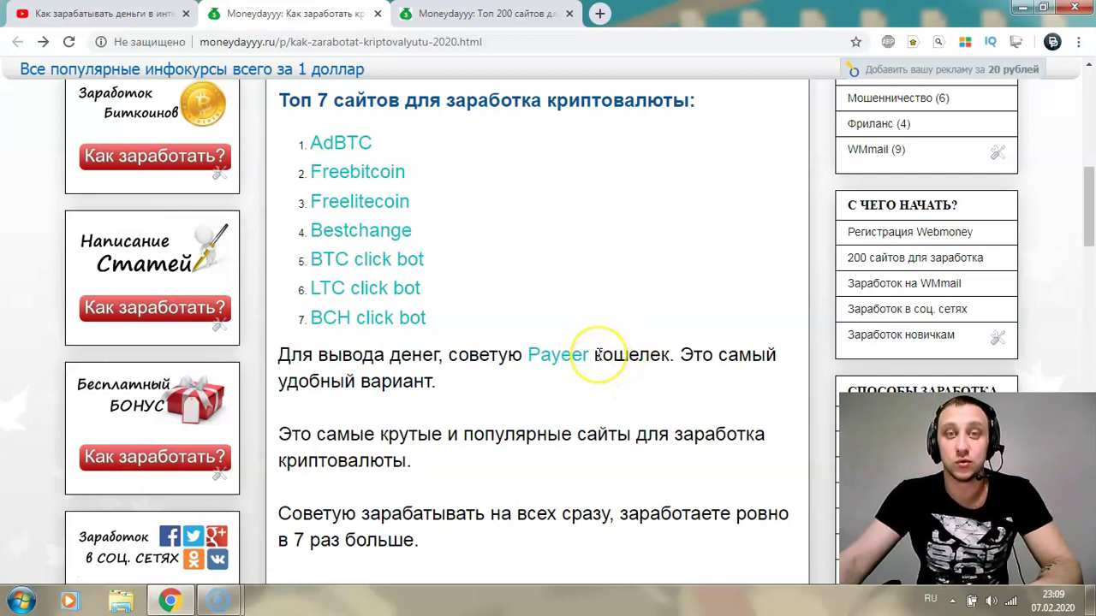